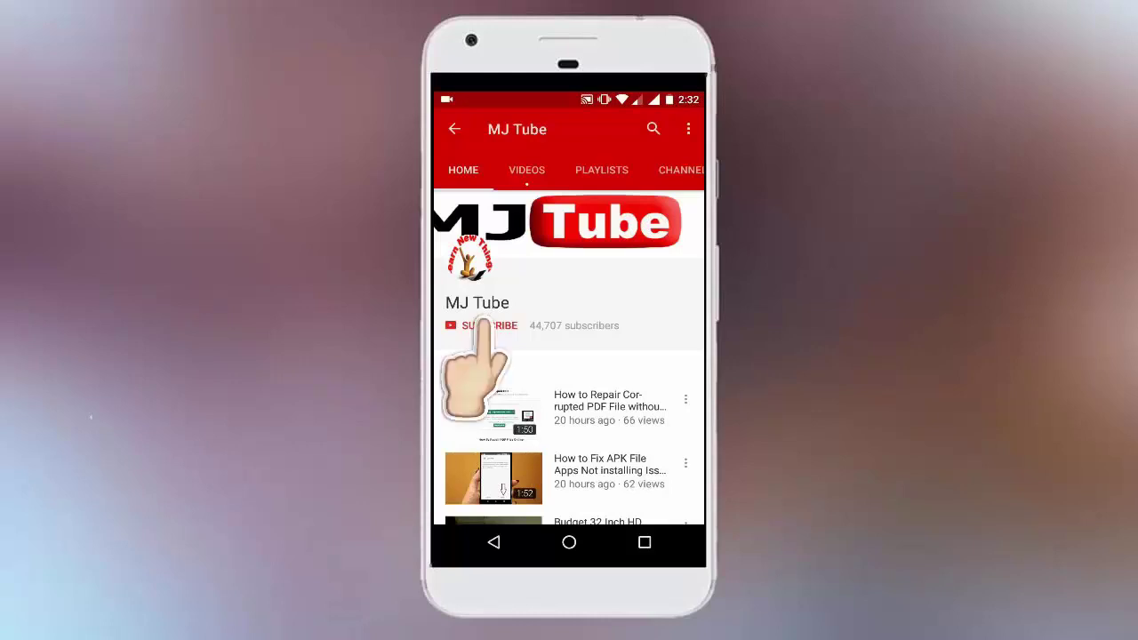
pyautogui.click(487, 325)
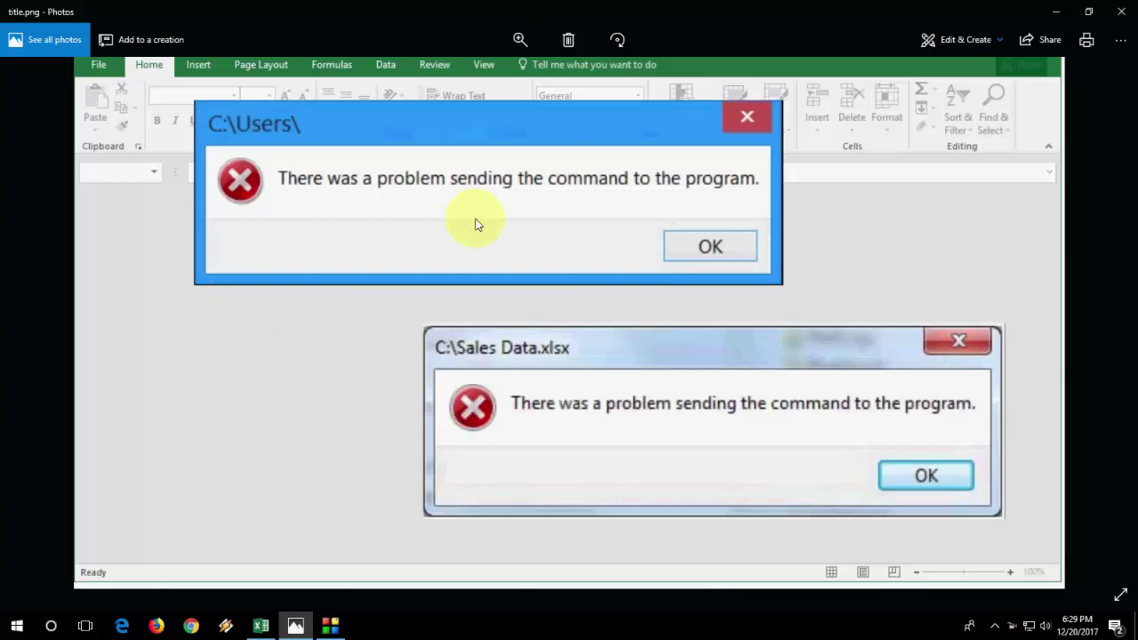
# Step: Close the picture of the error messages and refresh the desktop
pyautogui.click(1121, 11)
pyautogui.rightClick(544, 164)
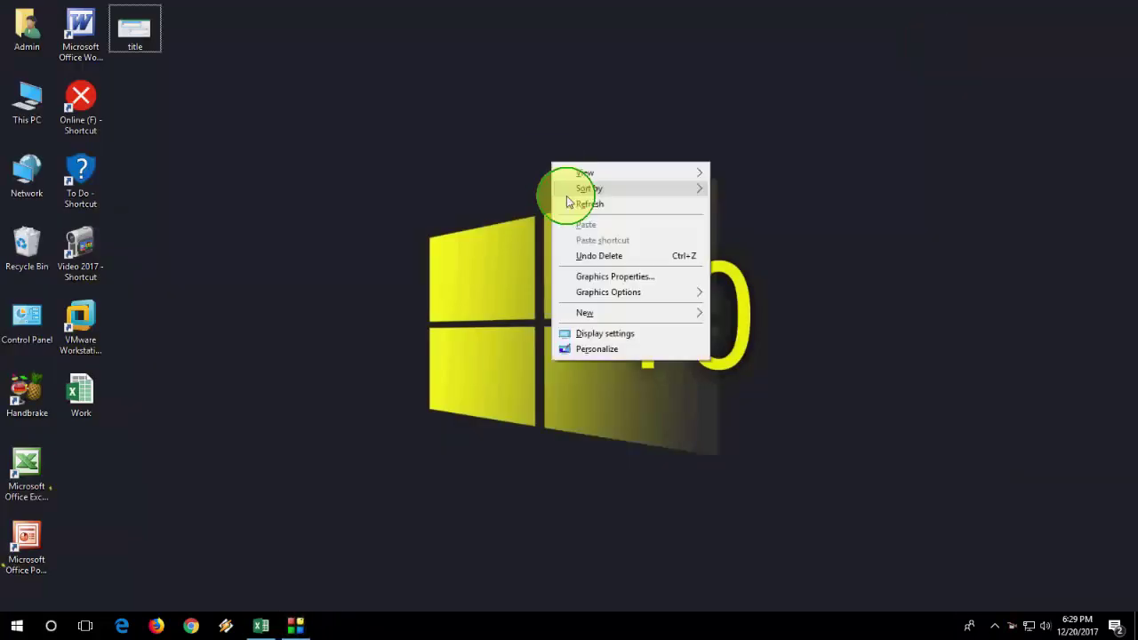
pyautogui.click(566, 200)
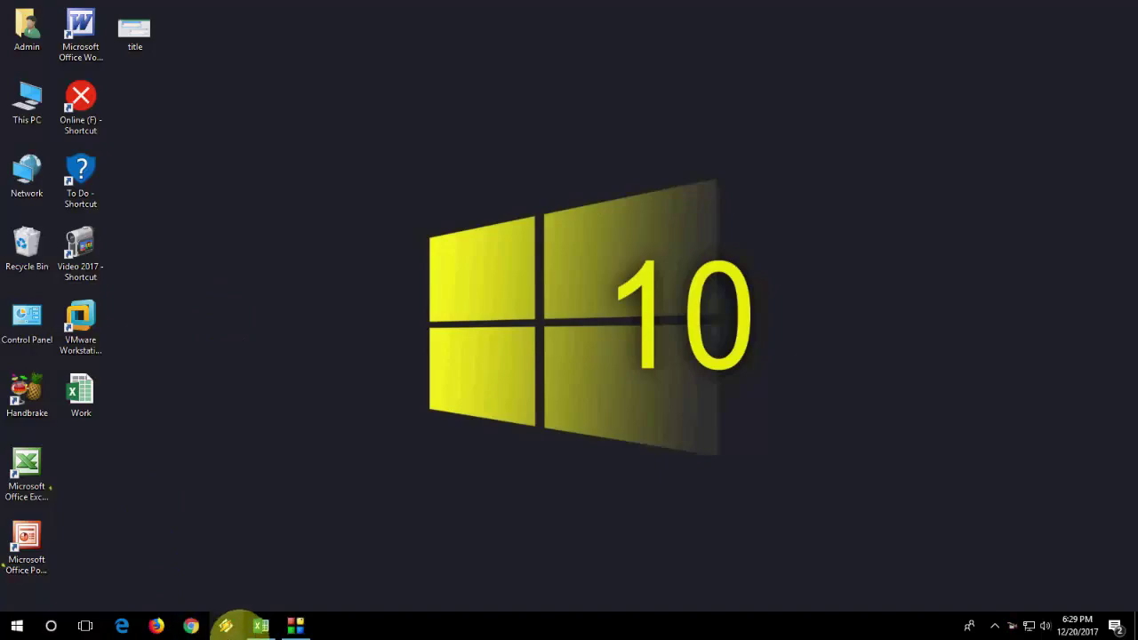
# Step: Switch to Excel, open the Advanced page of its options and look through the settings beyond the Display section
pyautogui.click(259, 626)
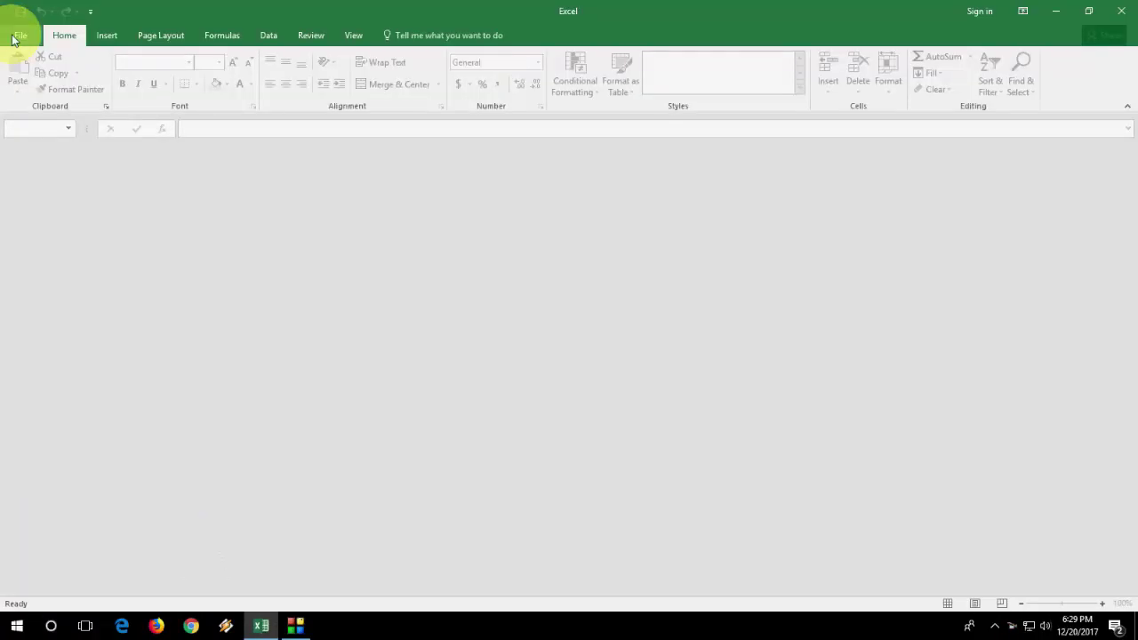
pyautogui.click(16, 36)
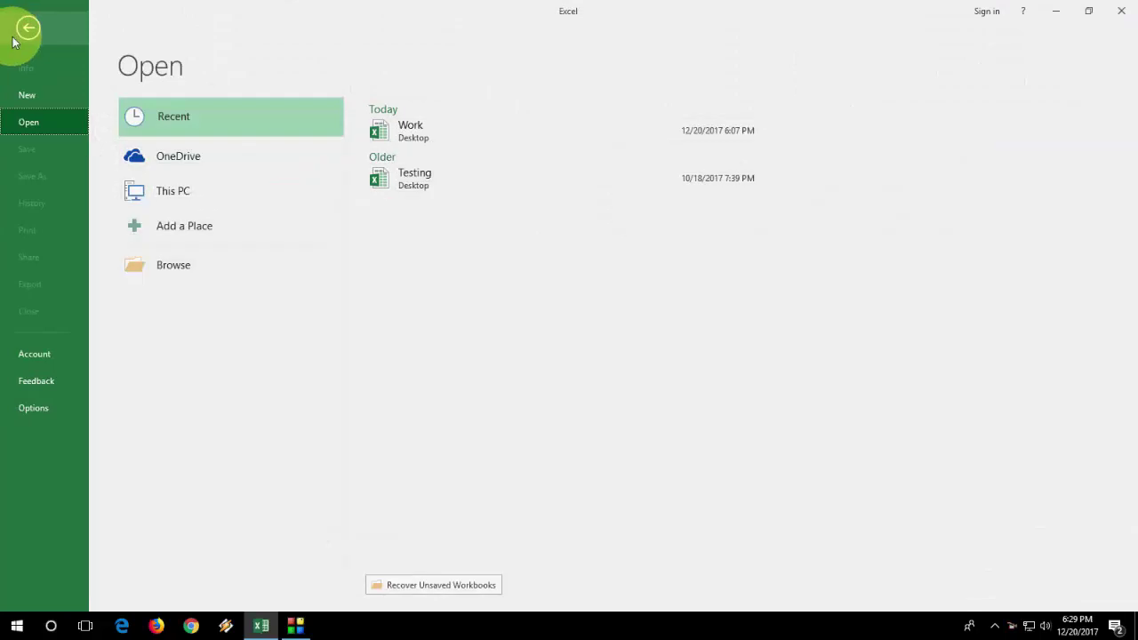
pyautogui.click(39, 413)
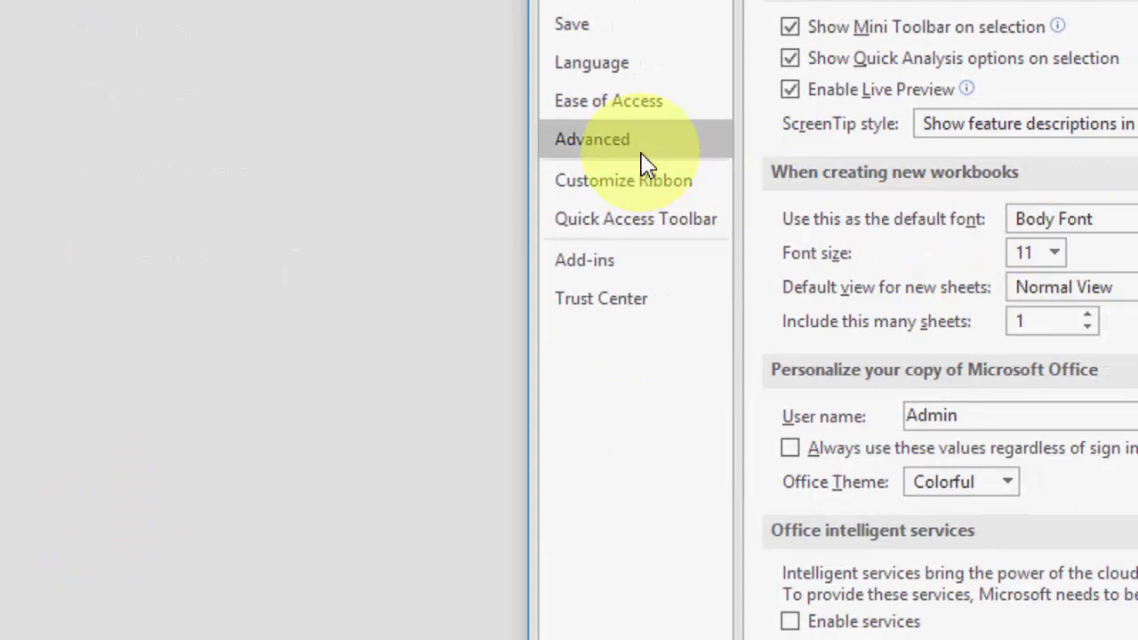
pyautogui.click(646, 165)
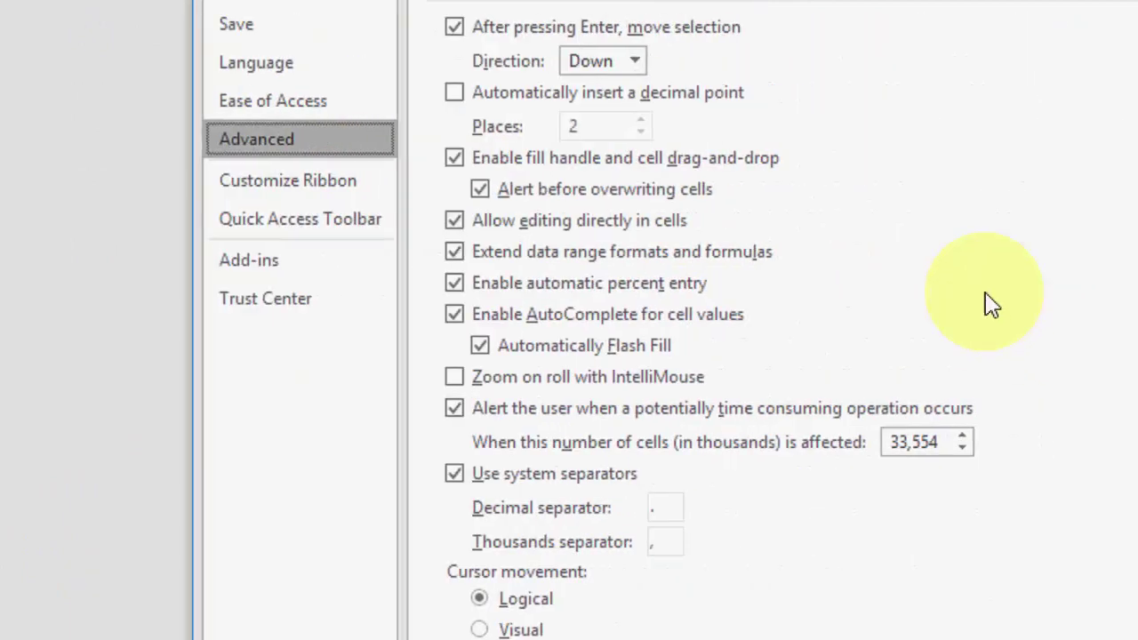
pyautogui.scroll(-8, 985, 300)
pyautogui.scroll(-3, 867, 275)
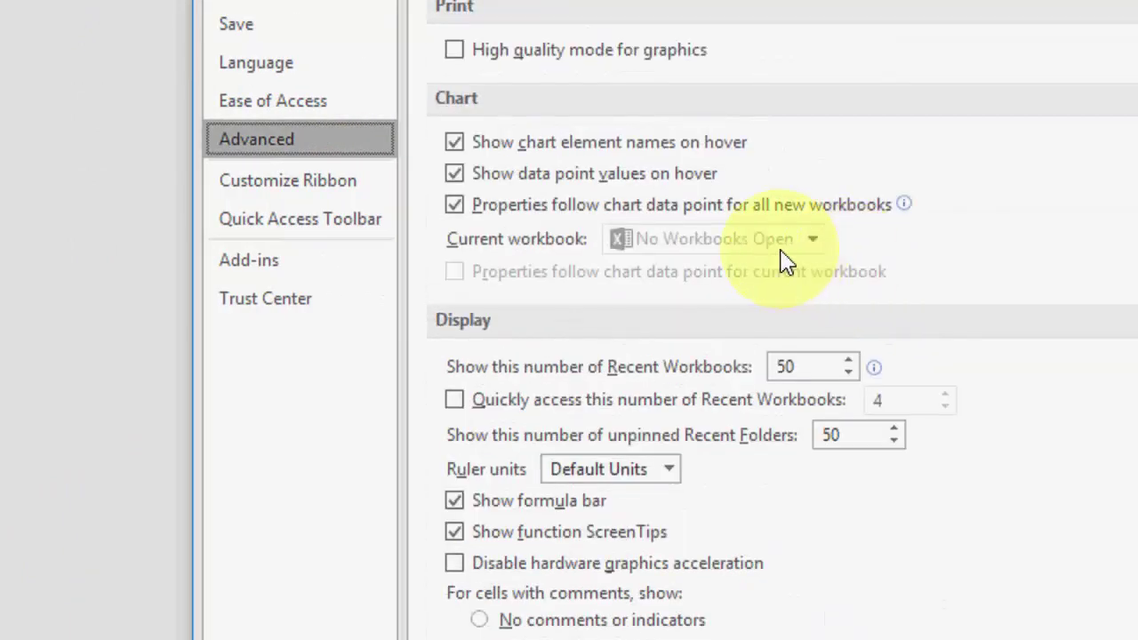
pyautogui.scroll(-6, 785, 259)
pyautogui.scroll(-9, 786, 261)
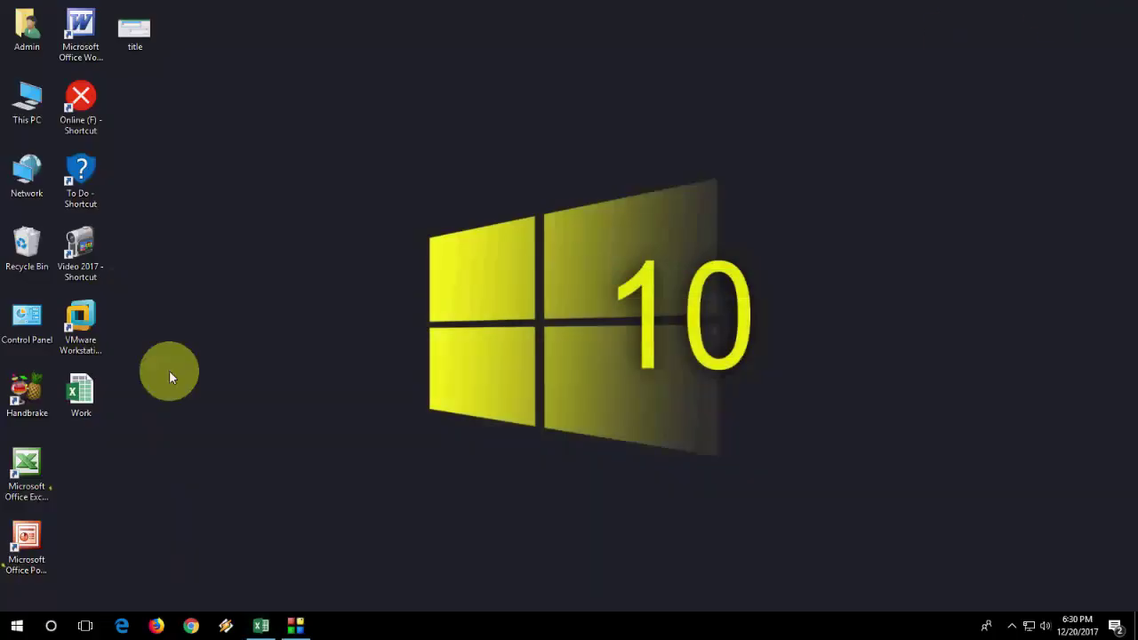
# Step: Open the Windows settings for choosing default apps by file type
pyautogui.click(16, 626)
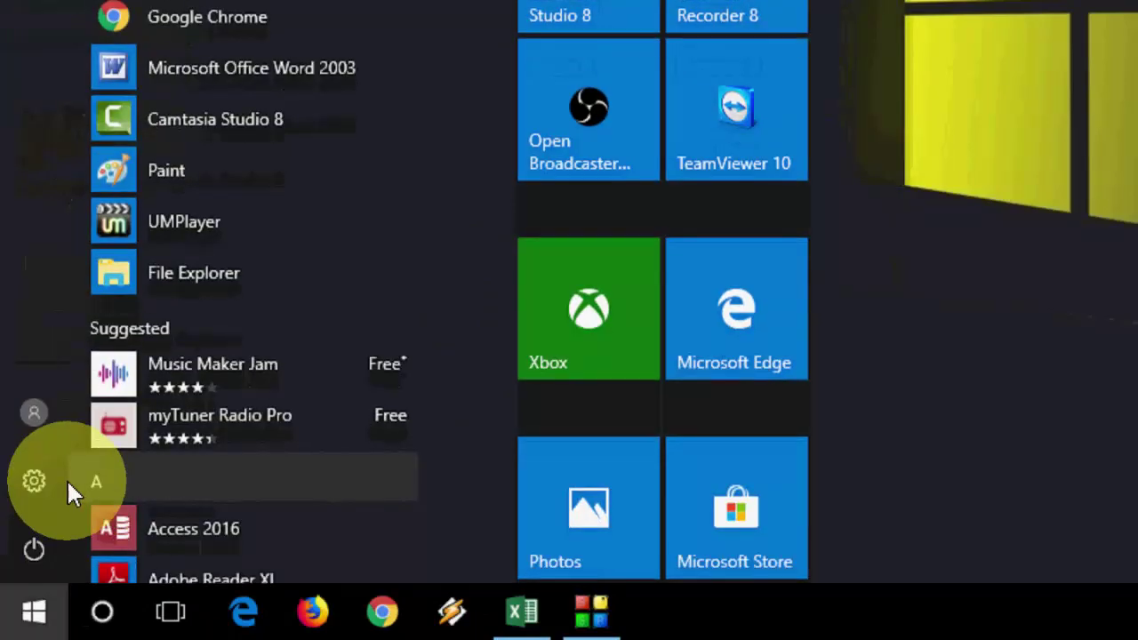
pyautogui.click(45, 482)
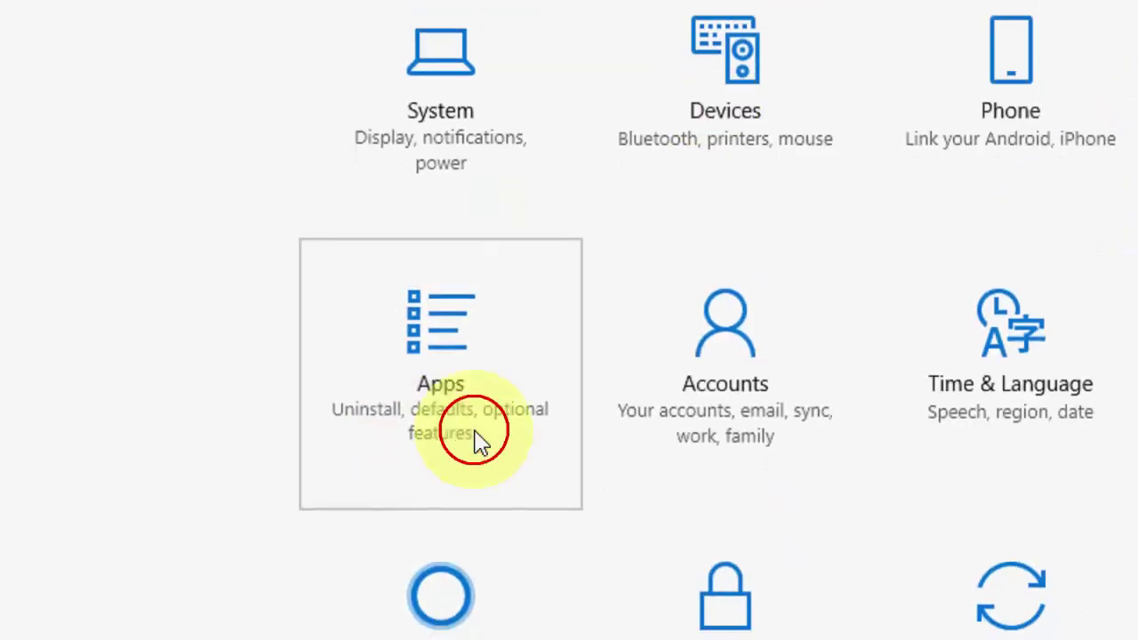
pyautogui.click(476, 440)
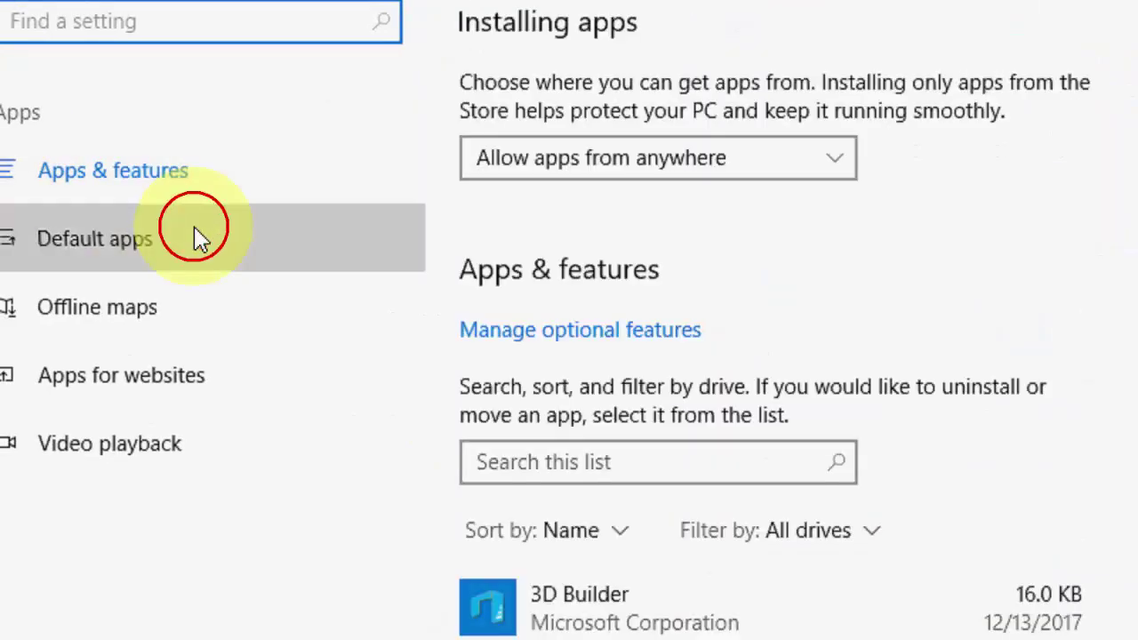
pyautogui.click(196, 238)
pyautogui.scroll(-5, 1062, 282)
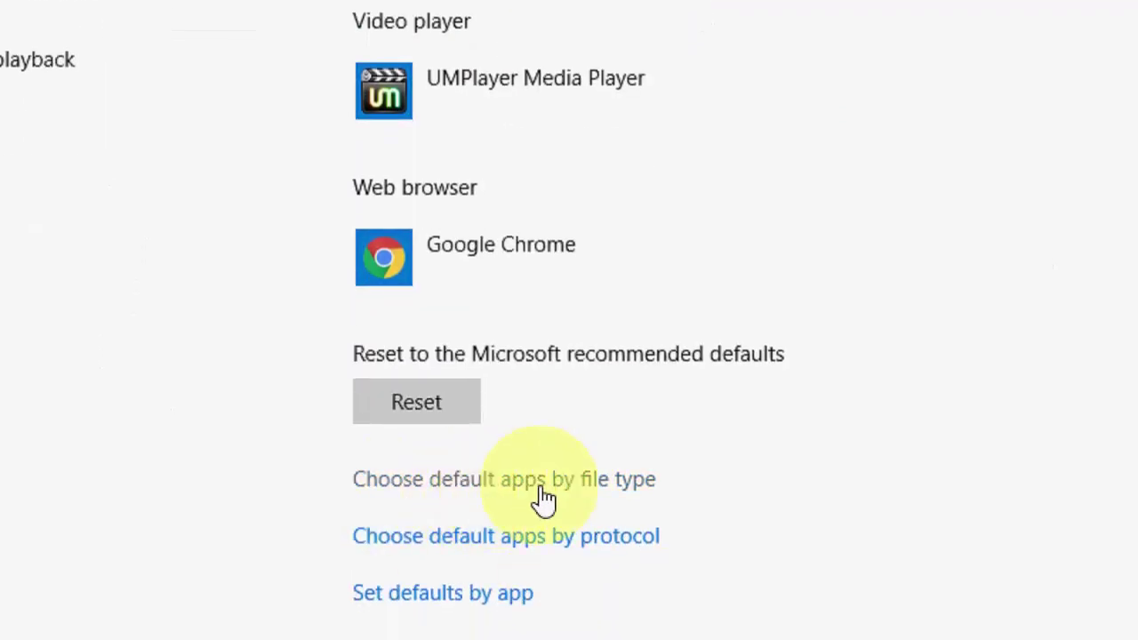
pyautogui.click(541, 489)
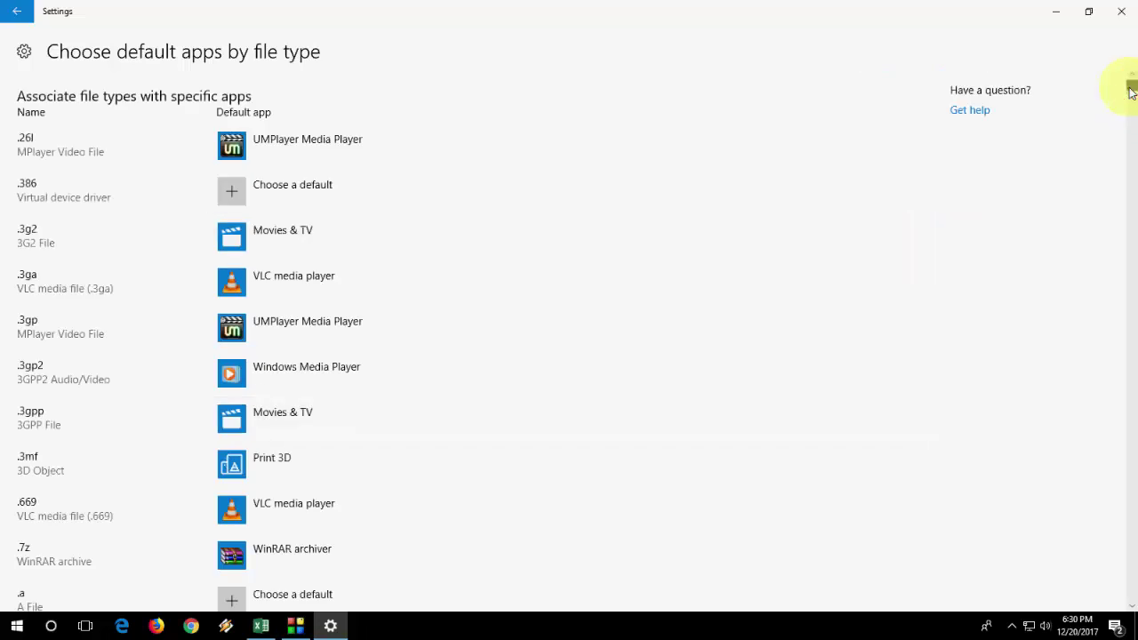
# Step: Find the .xlsx Microsoft Excel Worksheet file type and choose Excel 2016 as its default app
pyautogui.moveTo(1131, 90); pyautogui.dragTo(1135, 614)
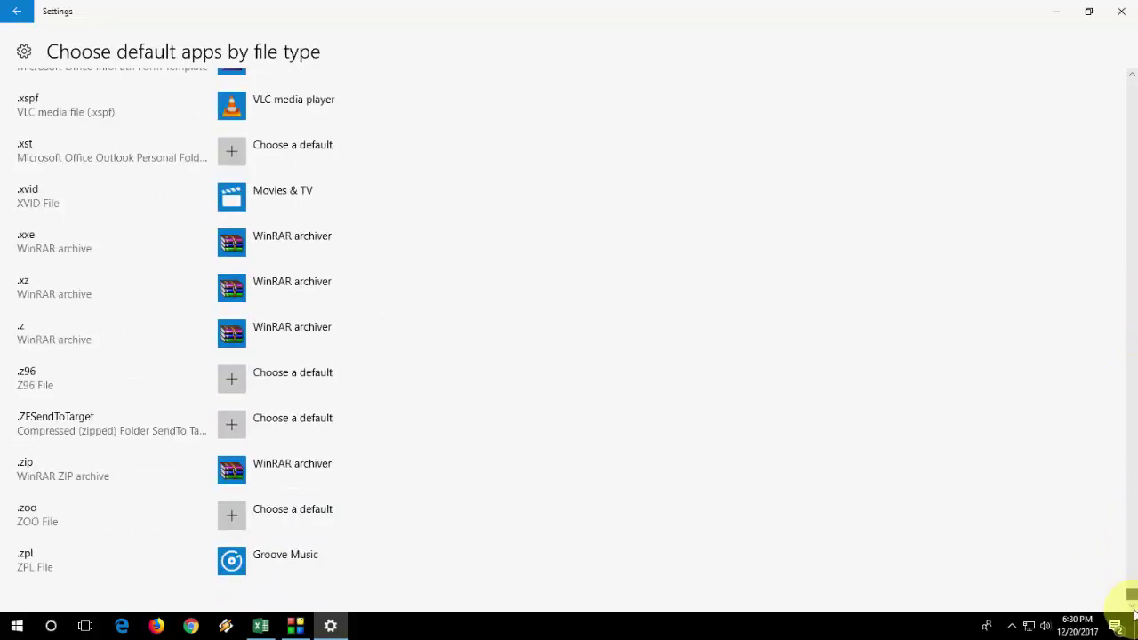
pyautogui.scroll(3, 152, 254)
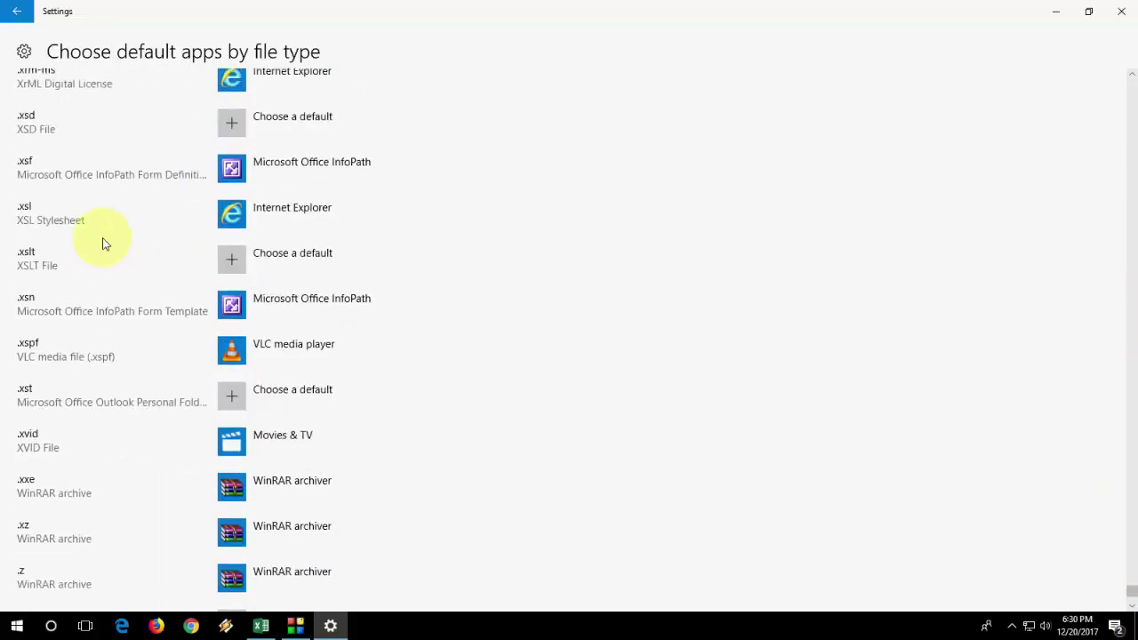
pyautogui.scroll(2, 69, 210)
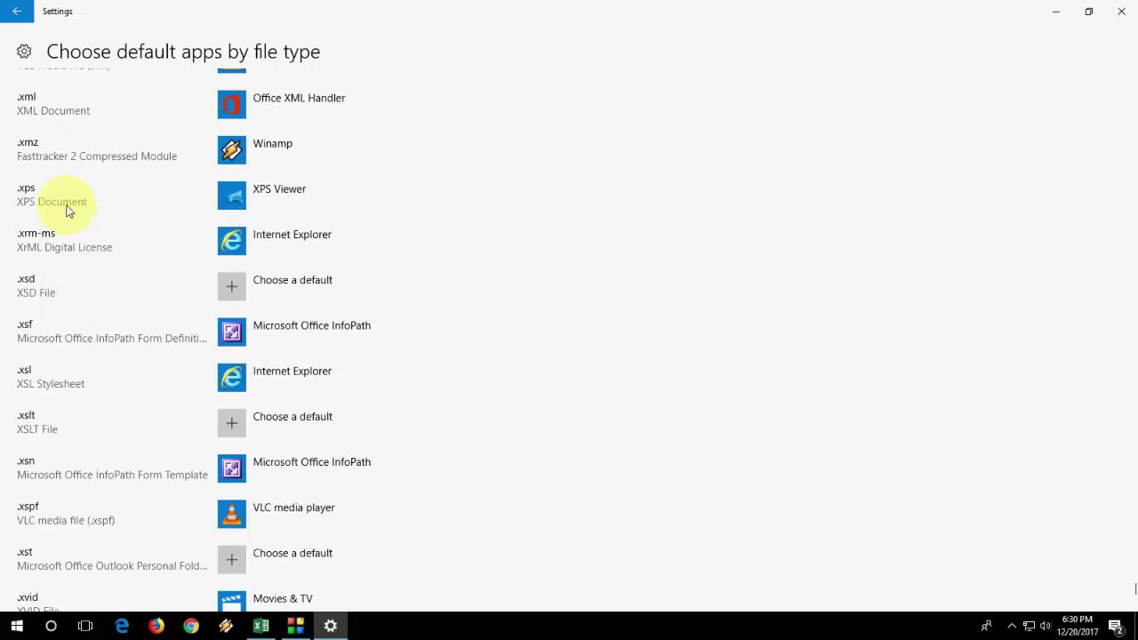
pyautogui.scroll(3, 67, 210)
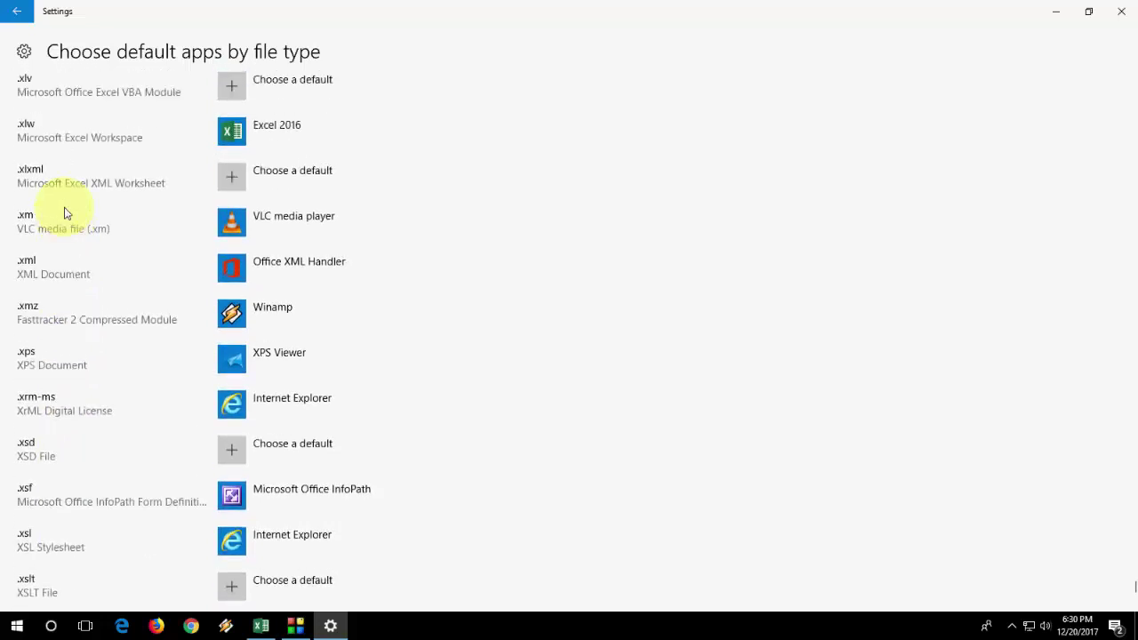
pyautogui.scroll(4, 64, 213)
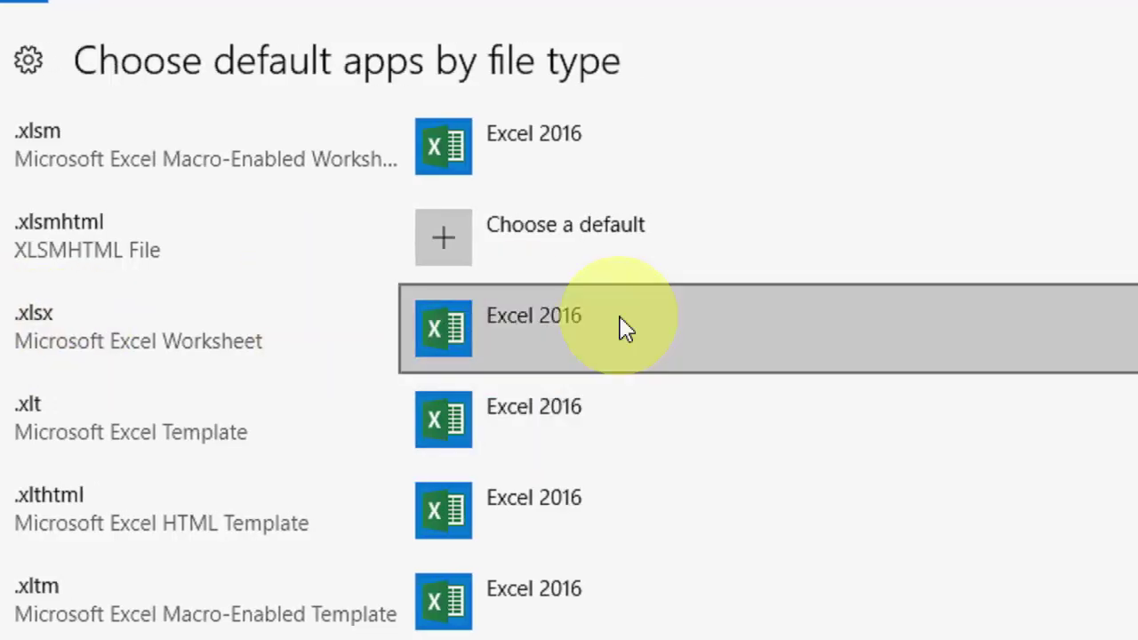
pyautogui.click(625, 329)
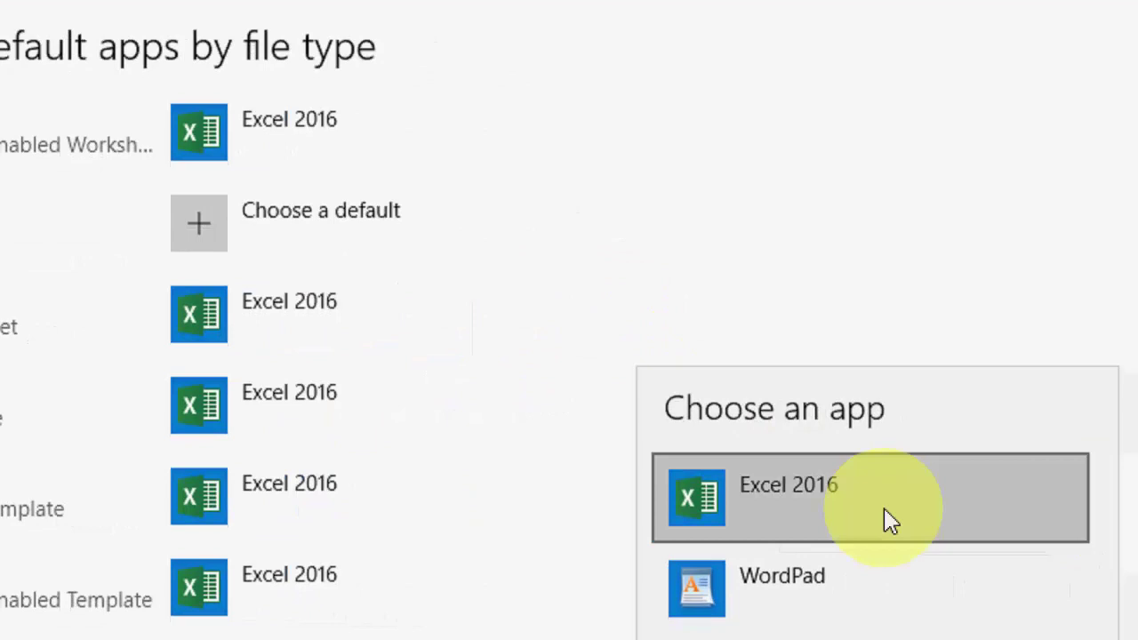
pyautogui.click(850, 511)
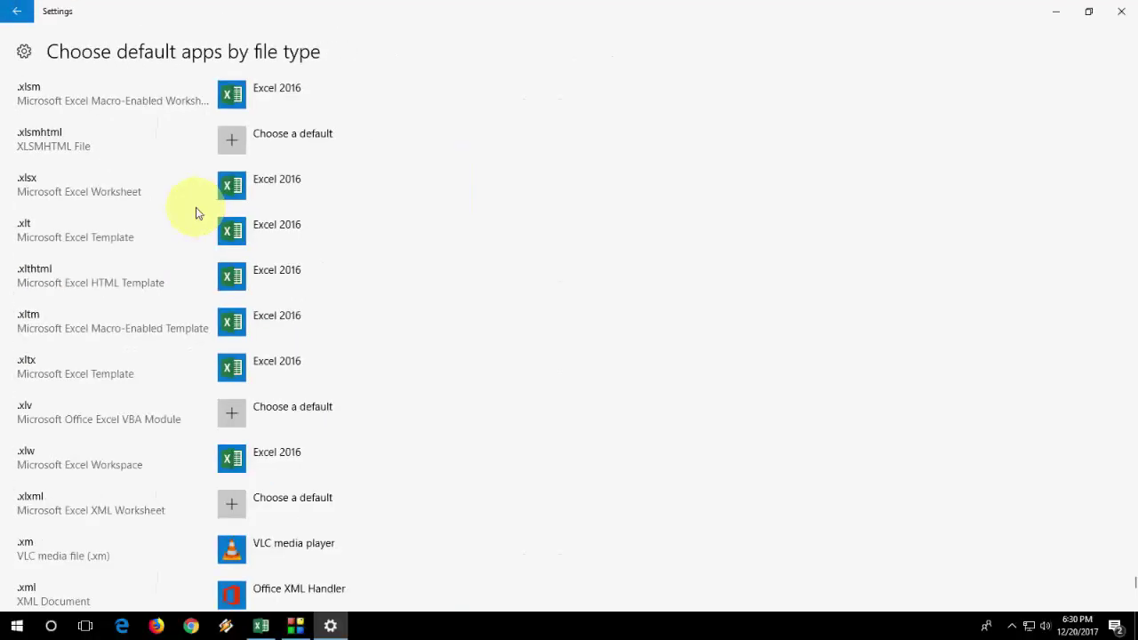
# Step: Close the Windows settings and refresh the desktop
pyautogui.click(1121, 10)
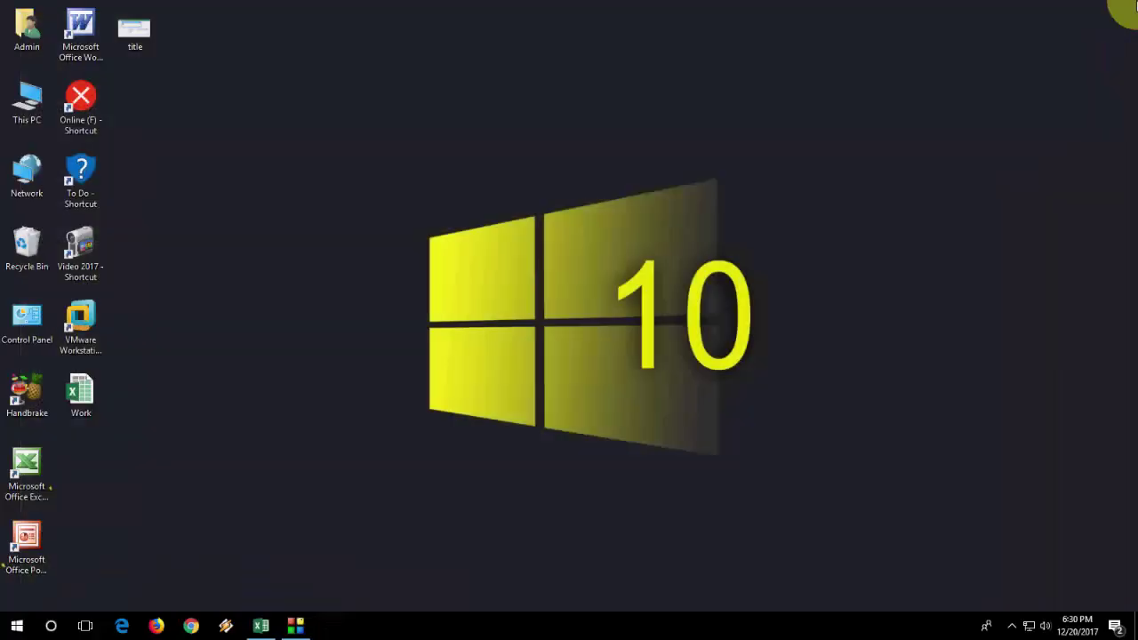
pyautogui.rightClick(511, 91)
pyautogui.click(530, 133)
# Step: Switch to Excel and open the list of available COM add-ins from the Add-ins page of its options
pyautogui.click(260, 625)
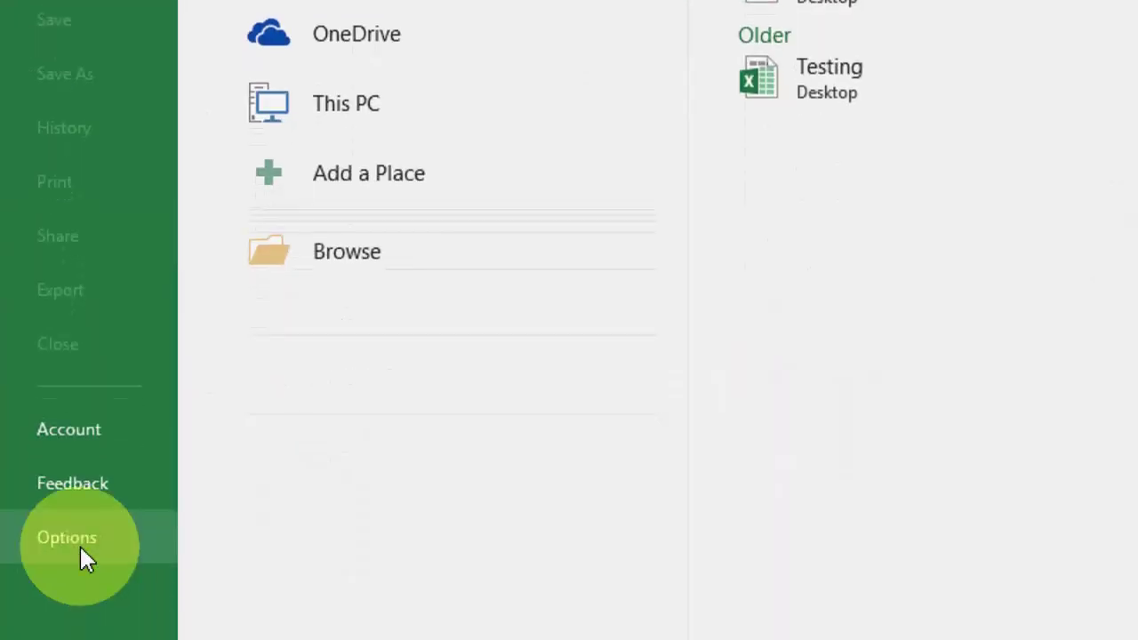
pyautogui.click(79, 538)
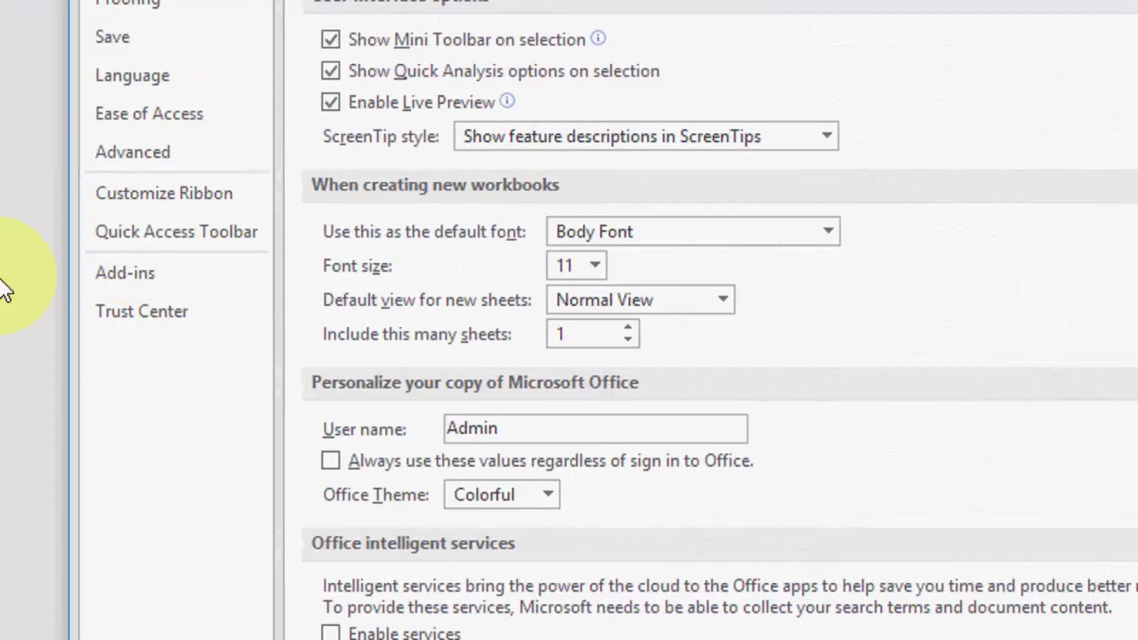
pyautogui.click(580, 280)
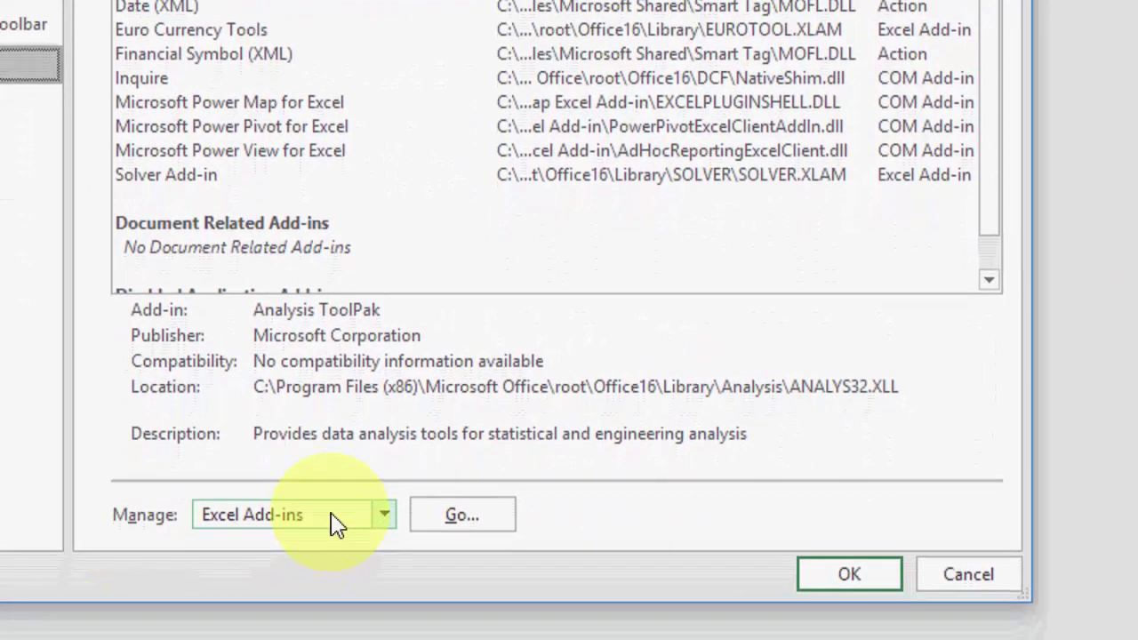
pyautogui.click(333, 544)
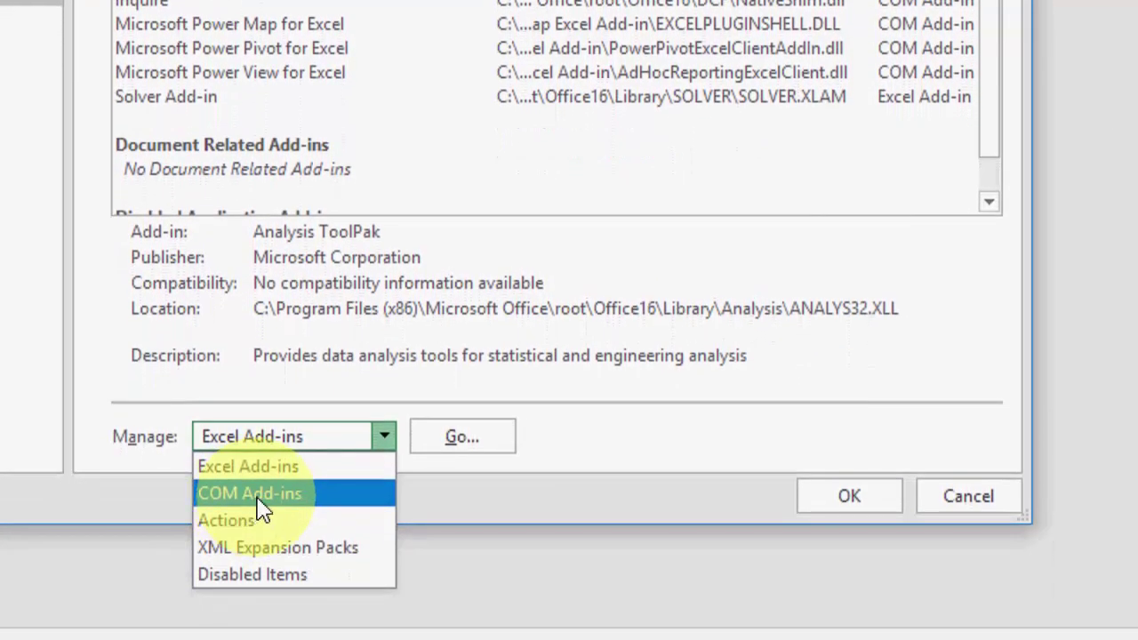
pyautogui.click(258, 498)
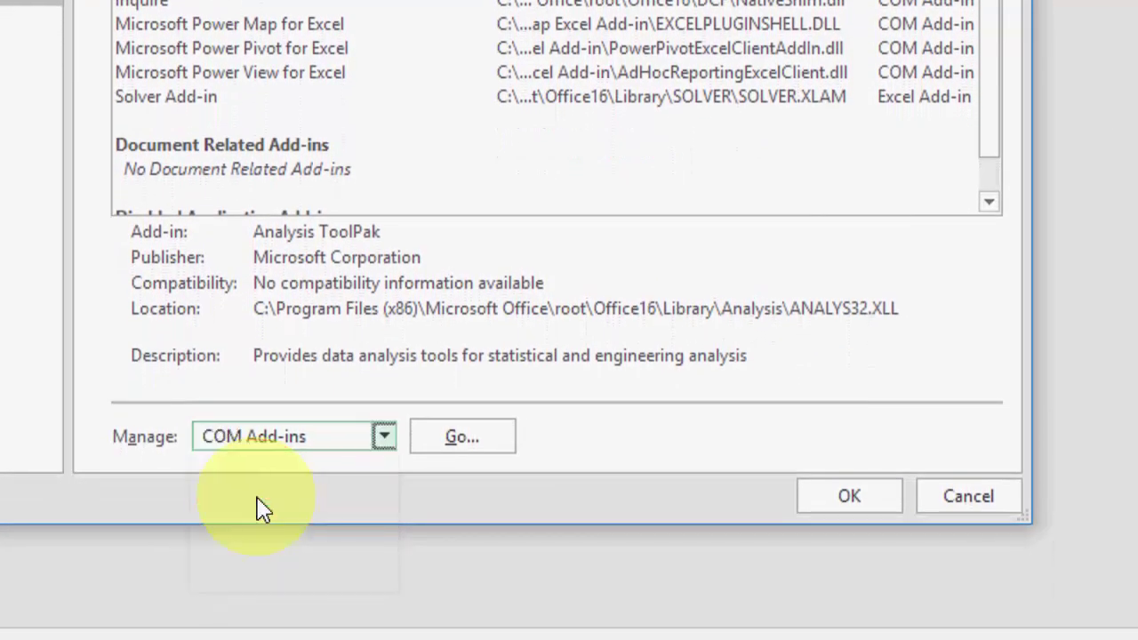
pyautogui.click(442, 443)
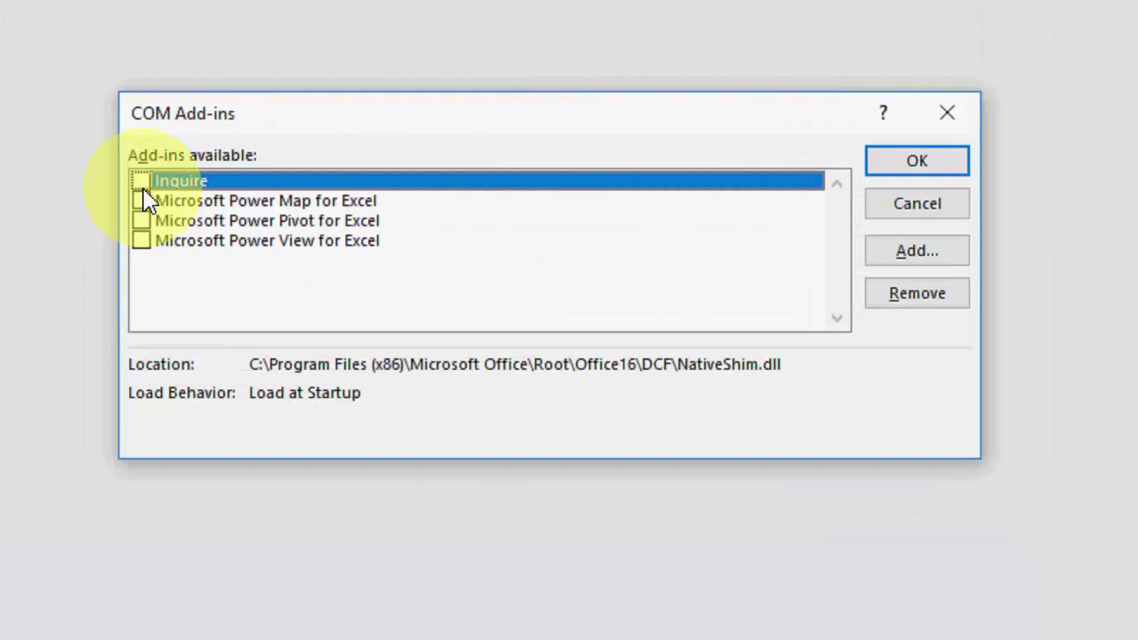
# Step: Try ticking the Inquire and Microsoft Power Map for Excel add-ins, and leave the COM Add-ins dialog without applying
pyautogui.click(142, 182)
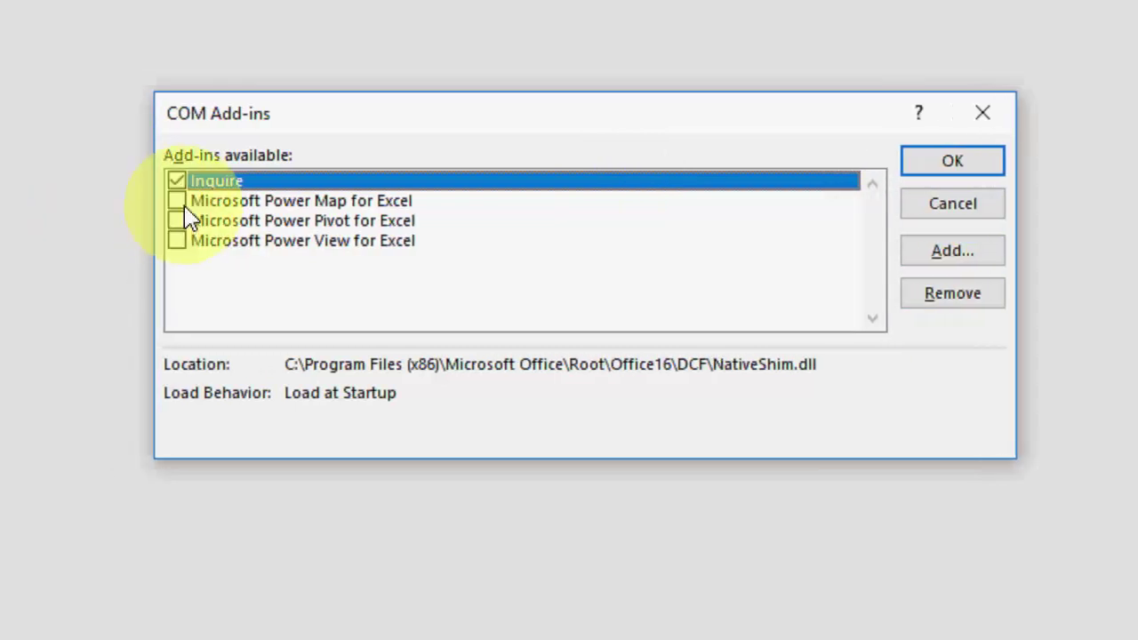
pyautogui.click(147, 202)
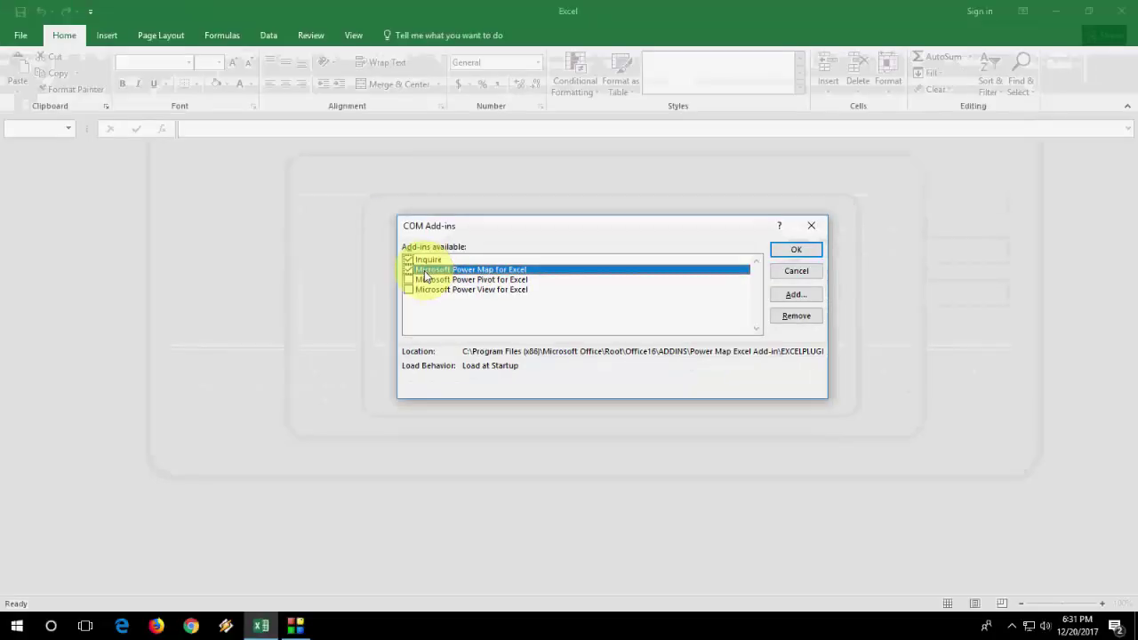
pyautogui.click(788, 277)
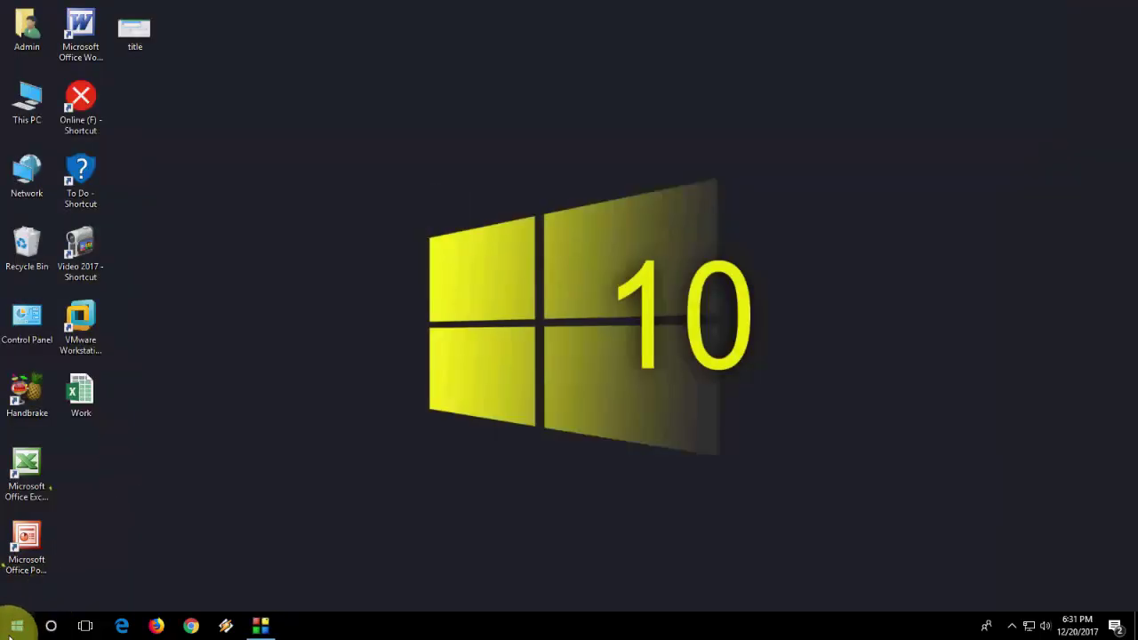
# Step: Launch Excel from a Windows search for "excel" and open the Advanced page of the Excel options
pyautogui.press('super')
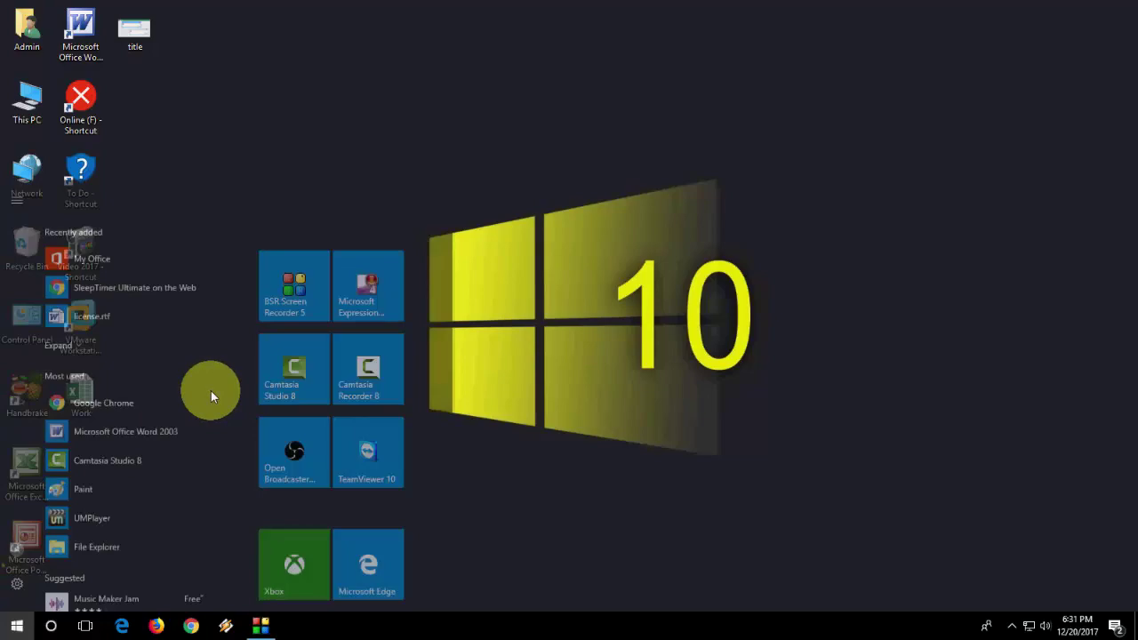
pyautogui.write('excel')
pyautogui.press('Return')
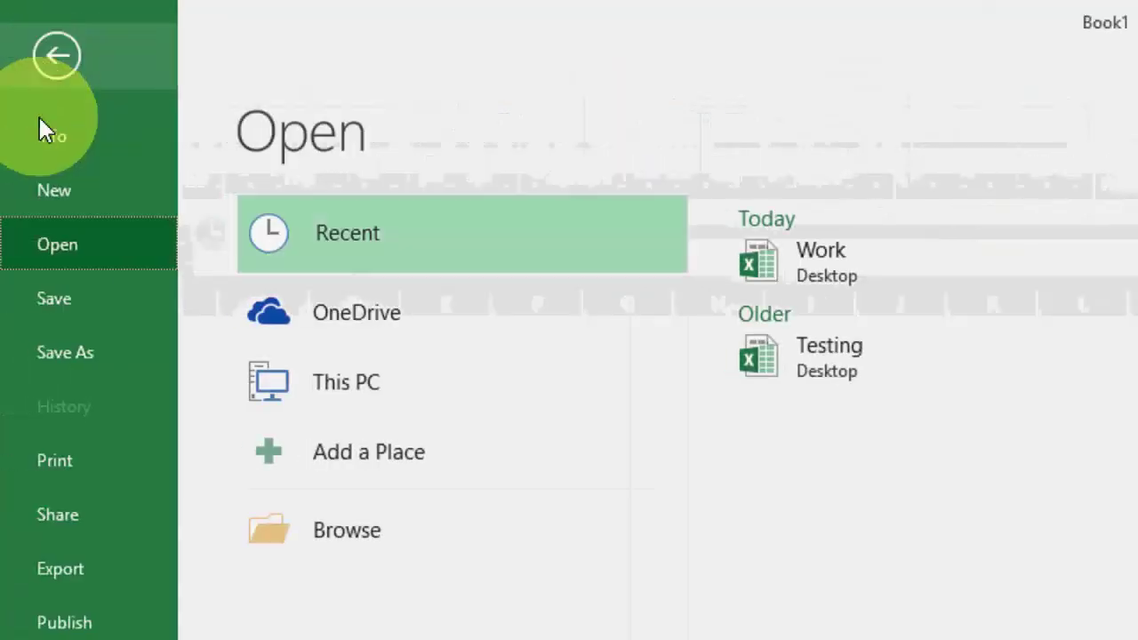
pyautogui.click(66, 545)
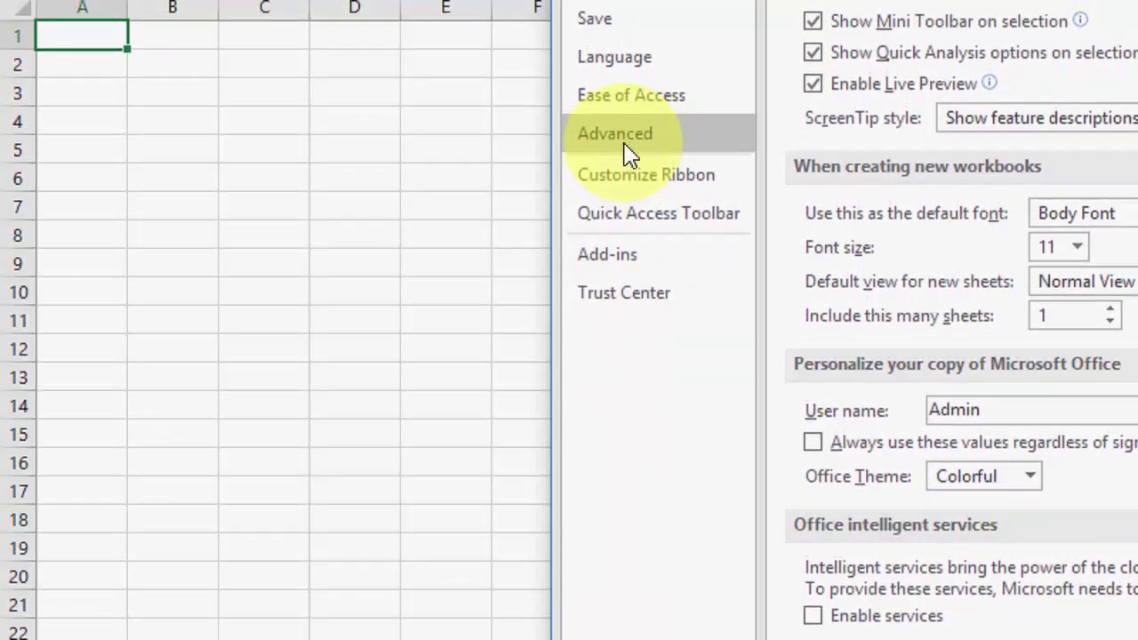
pyautogui.click(622, 144)
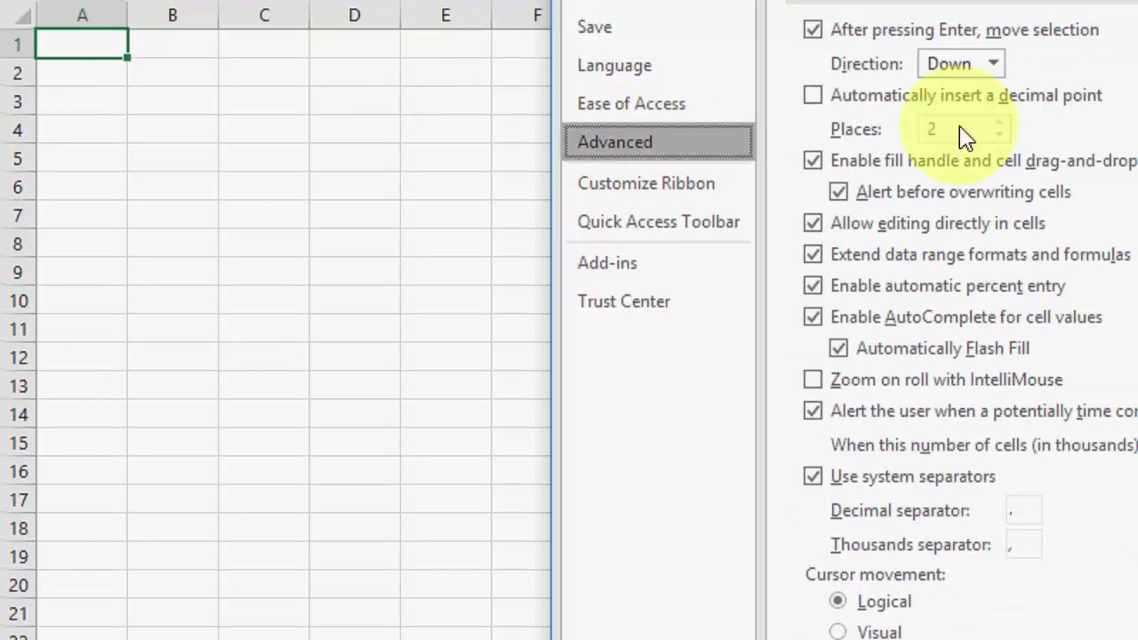
# Step: Enable "Disable hardware graphics acceleration" among the Display settings and apply the options
pyautogui.scroll(-3, 1074, 217)
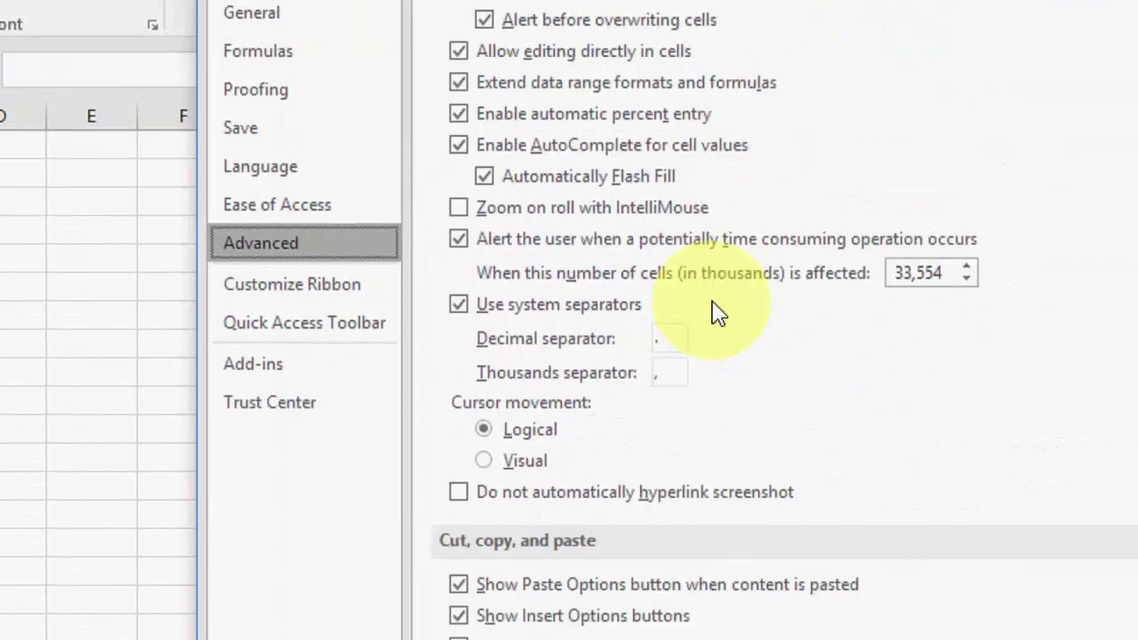
pyautogui.scroll(2, 719, 309)
pyautogui.scroll(-4, 719, 308)
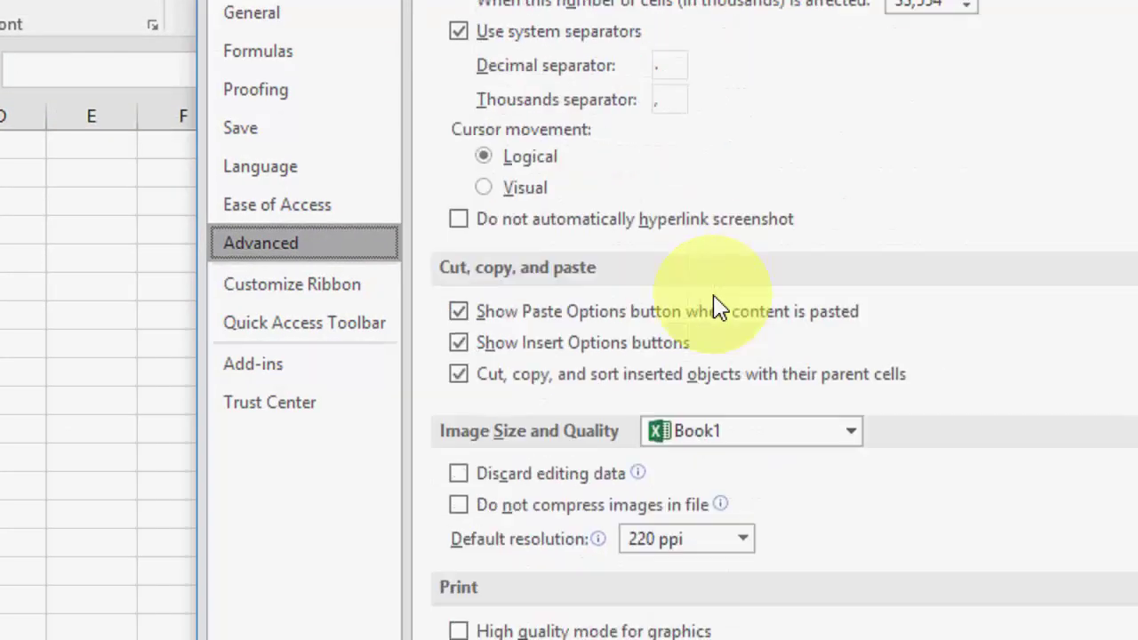
pyautogui.scroll(-5, 718, 309)
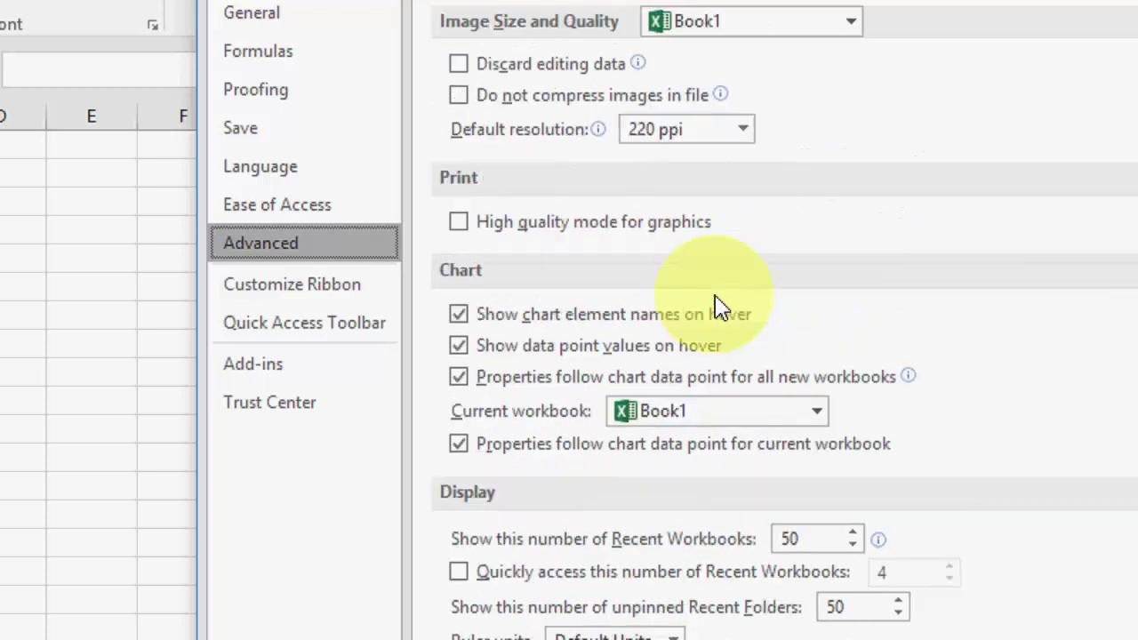
pyautogui.scroll(-2, 719, 308)
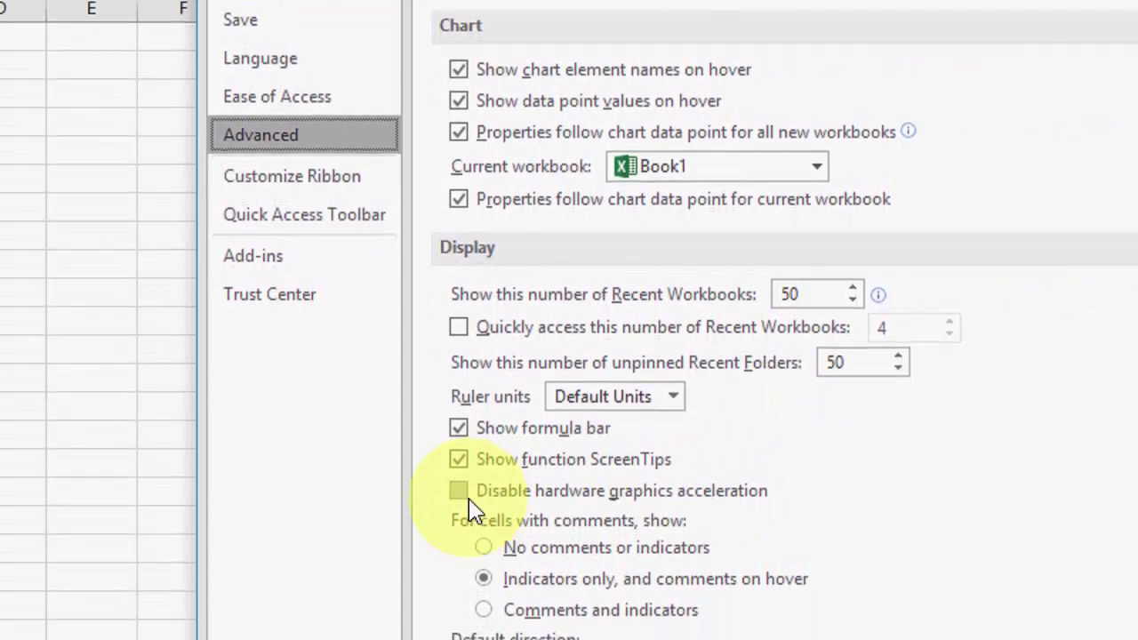
pyautogui.click(468, 498)
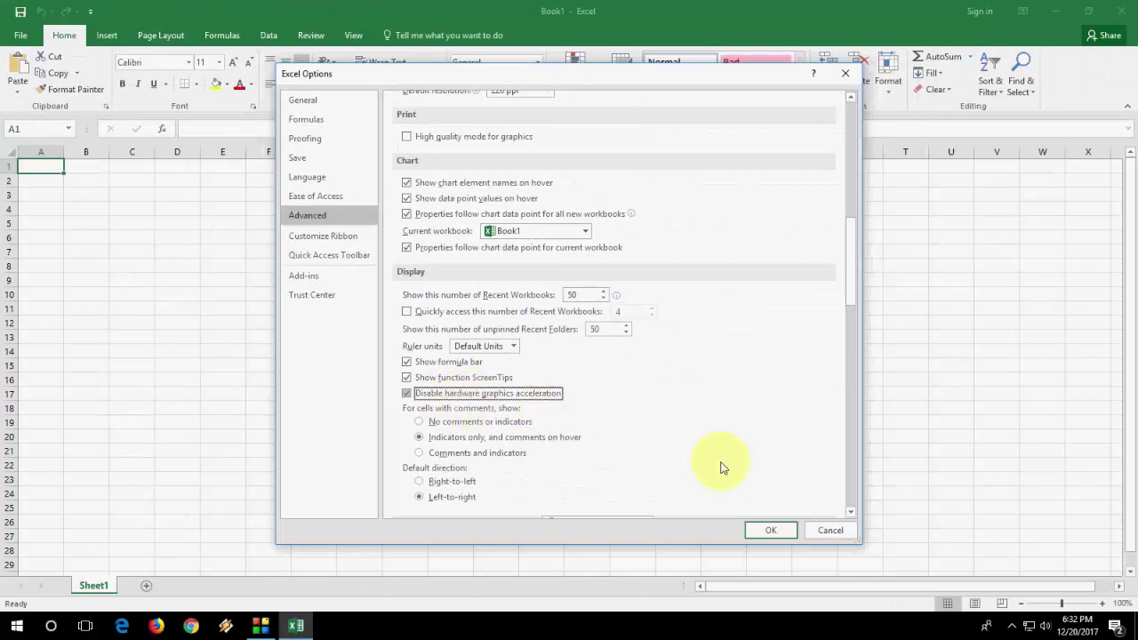
pyautogui.press('Return')
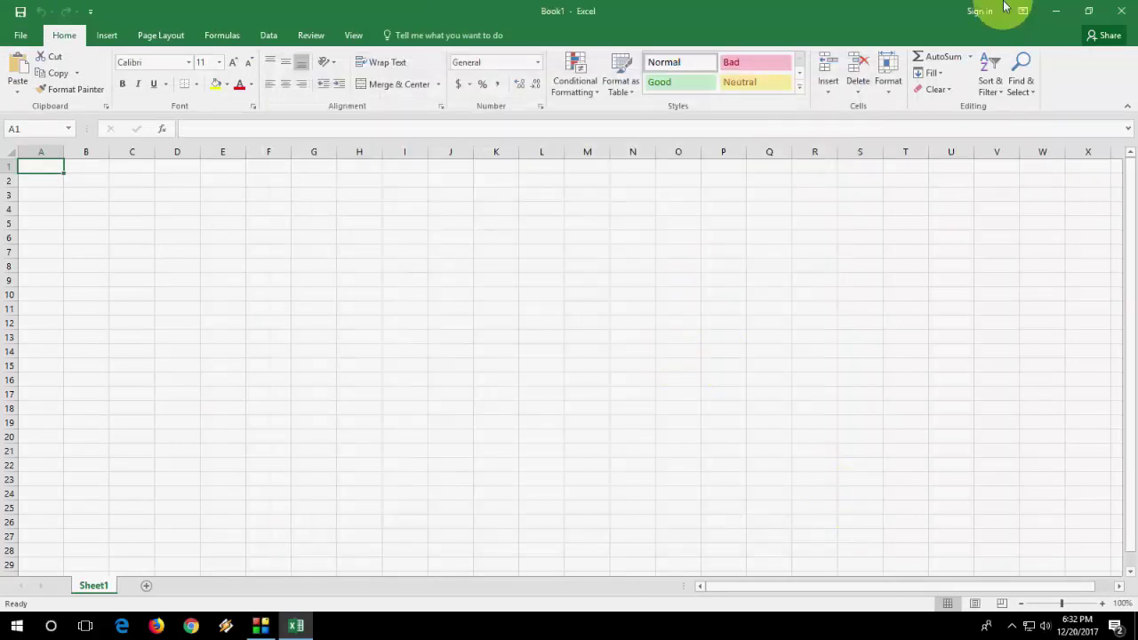
# Step: Close Excel and refresh the desktop
pyautogui.click(1122, 10)
pyautogui.rightClick(591, 129)
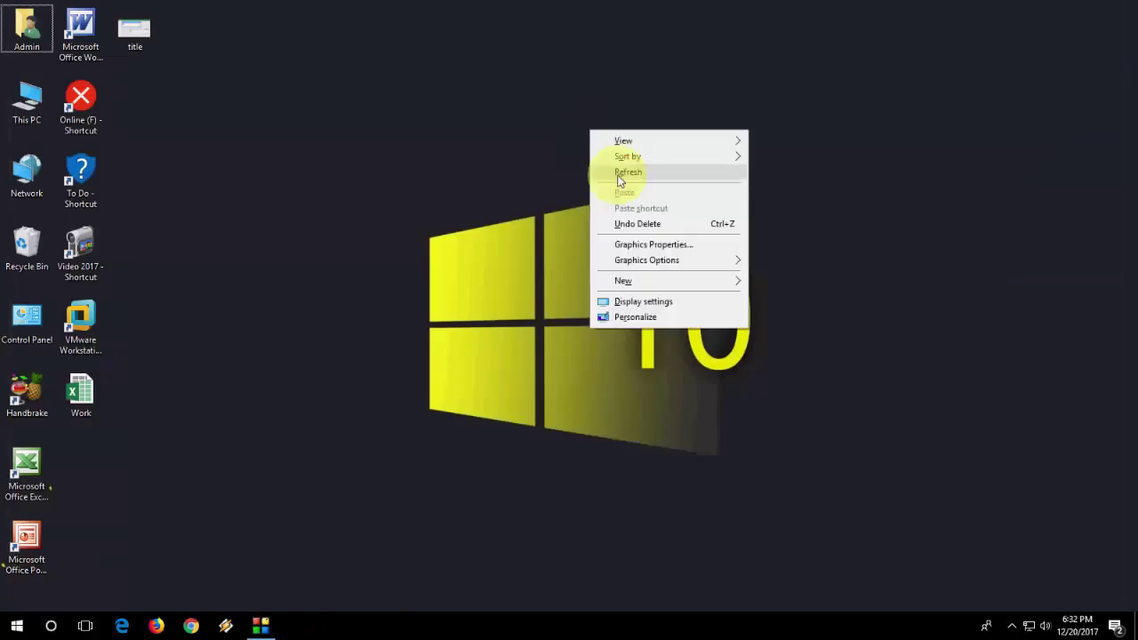
pyautogui.click(619, 174)
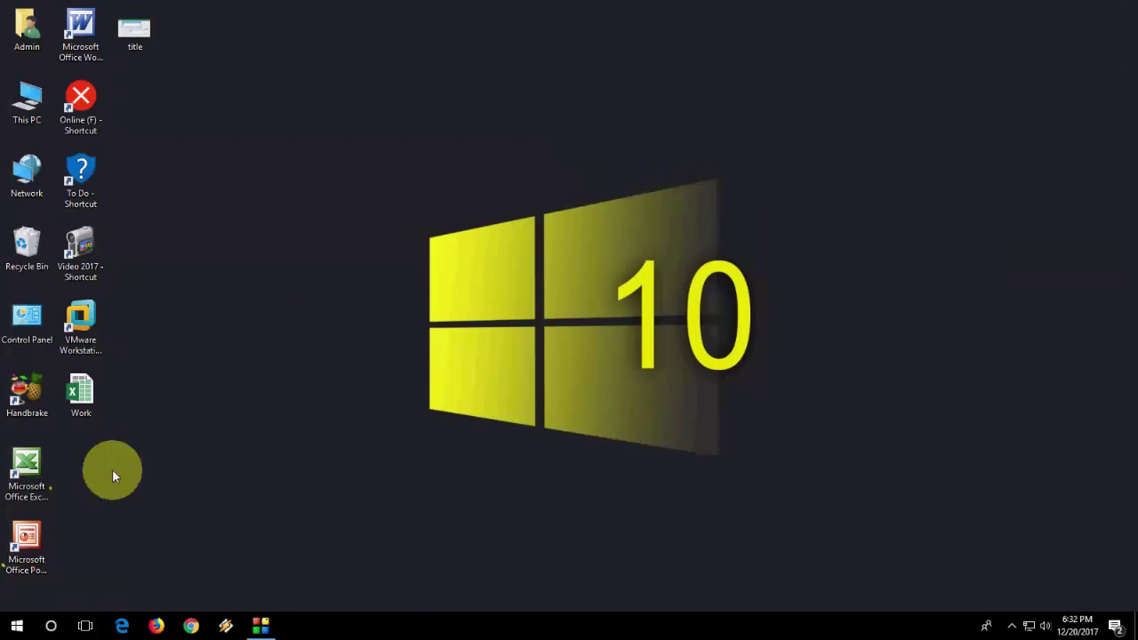
# Step: Switch to Control Panel and open the Programs and Features list of installed programs
pyautogui.doubleClick(27, 345)
pyautogui.click(394, 257)
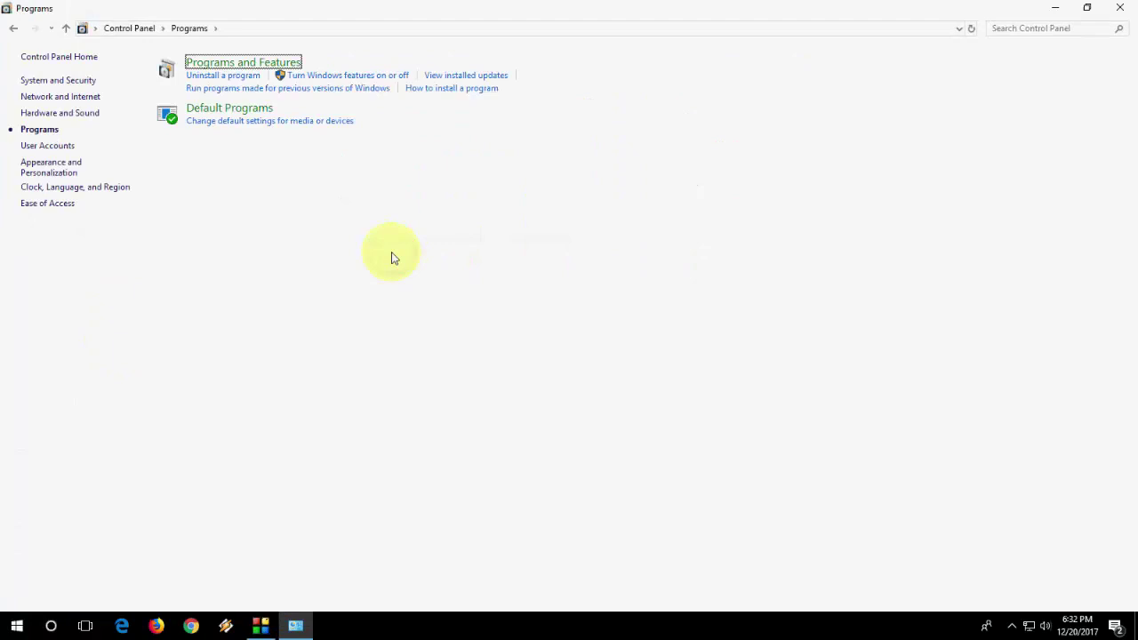
pyautogui.click(216, 68)
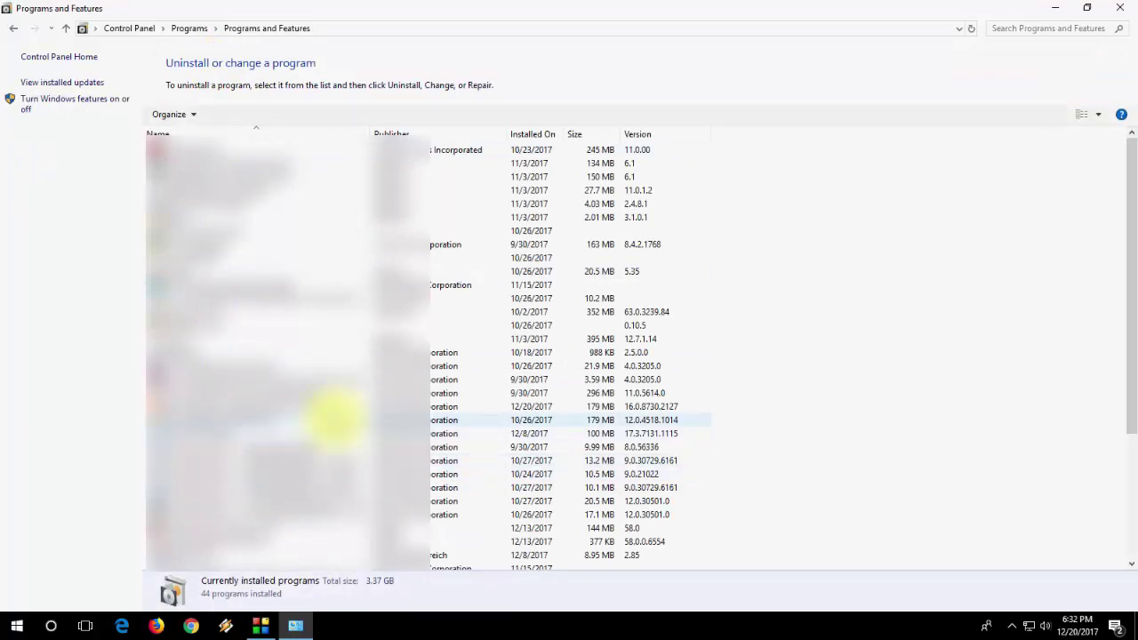
# Step: View the repair choices for the Microsoft Office installation with version 16.0.8730.2127, and leave without repairing
pyautogui.click(299, 407)
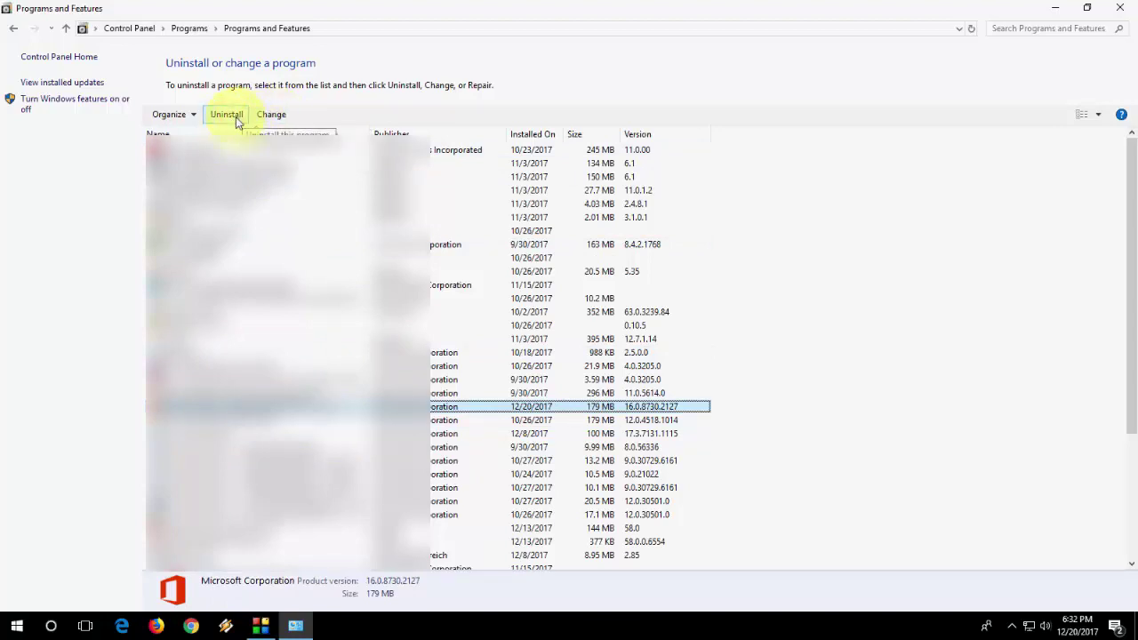
pyautogui.click(267, 115)
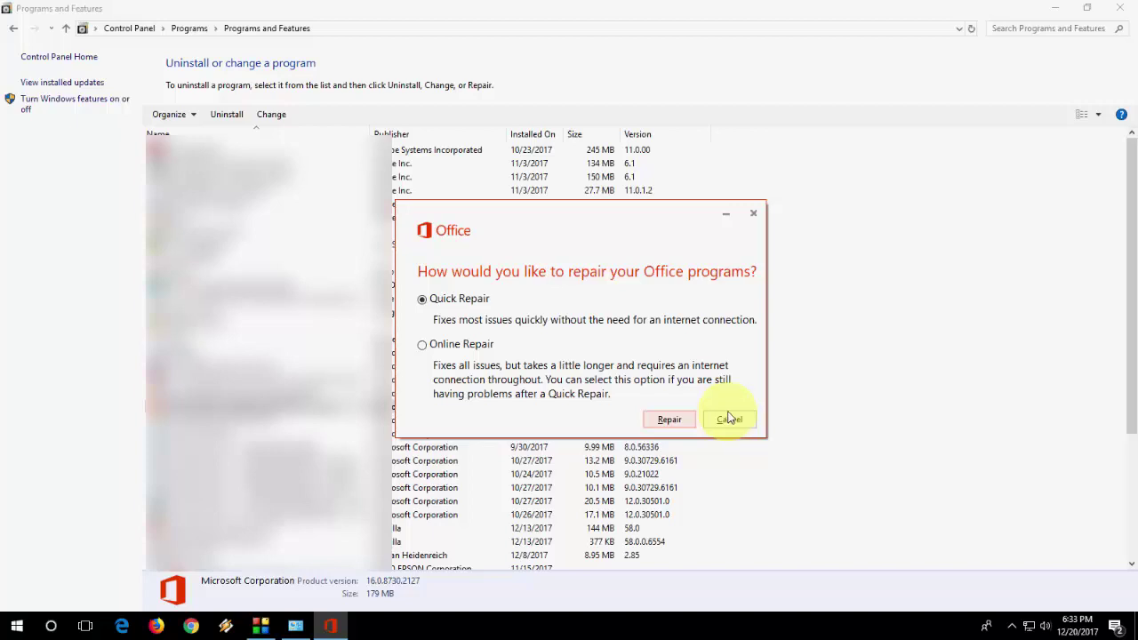
pyautogui.click(730, 419)
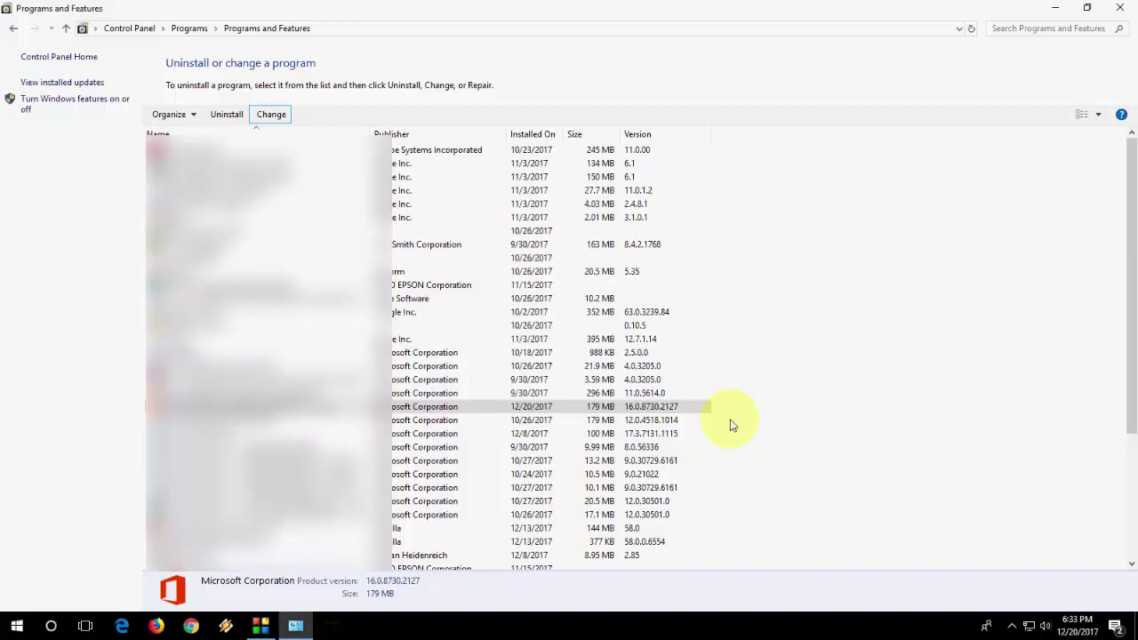
# Step: Close the Programs and Features window and refresh the desktop again
pyautogui.click(1122, 7)
pyautogui.rightClick(576, 86)
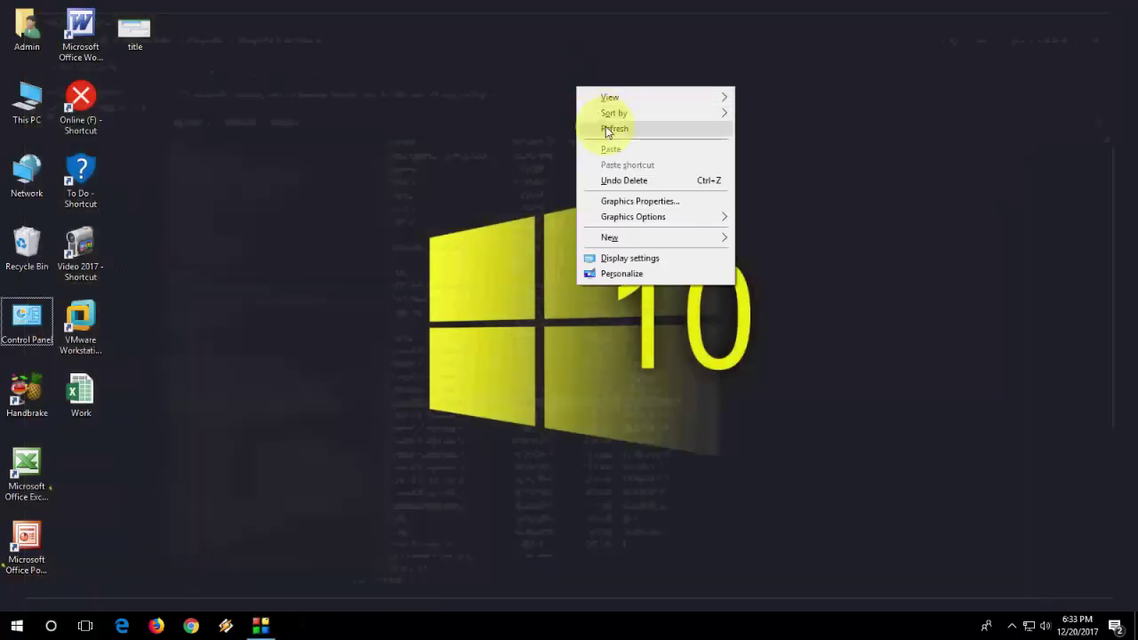
pyautogui.click(607, 130)
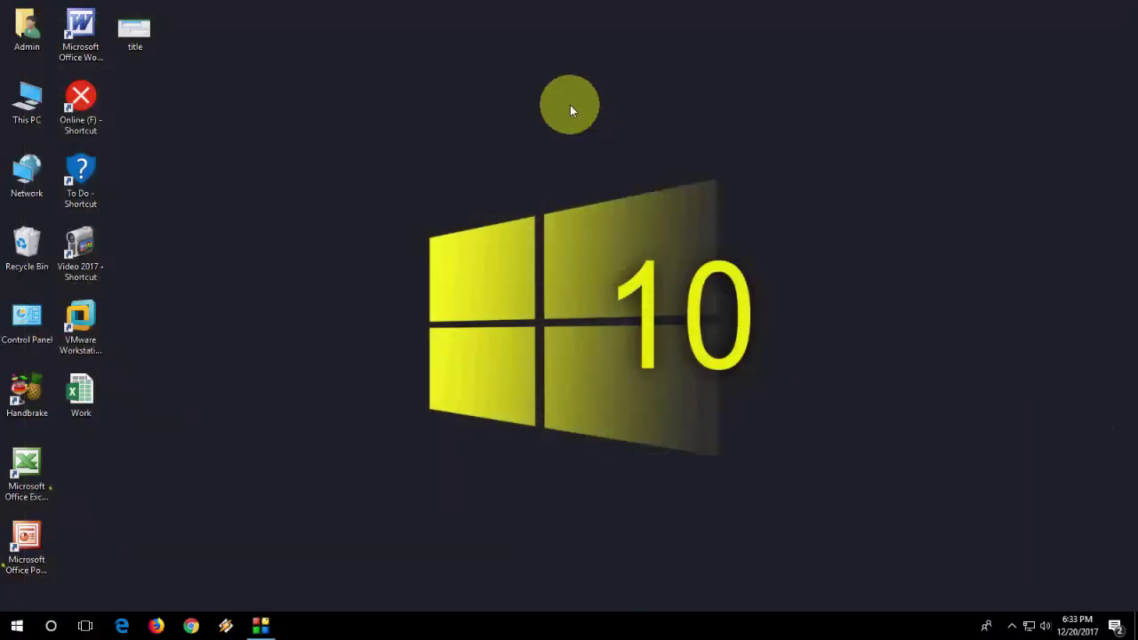